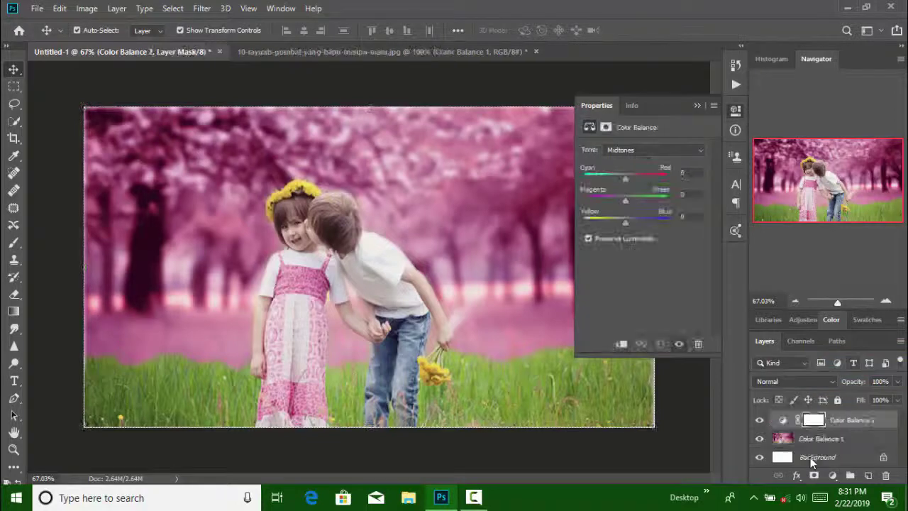
# - Set the new Color Balance adjustment's midtones to Cyan/Red +17, Magenta/Green -9 and Yellow/Blue -20
pyautogui.moveTo(630, 179); pyautogui.dragTo(616, 222)
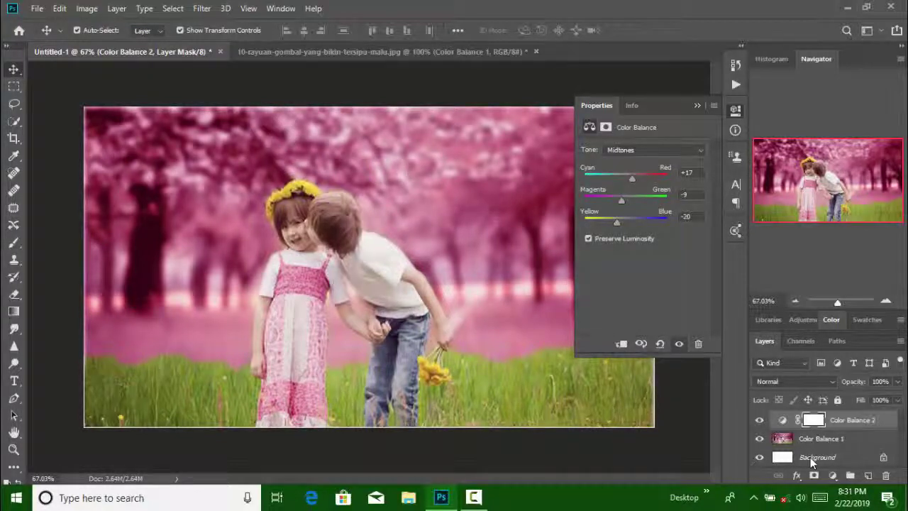
pyautogui.click(697, 106)
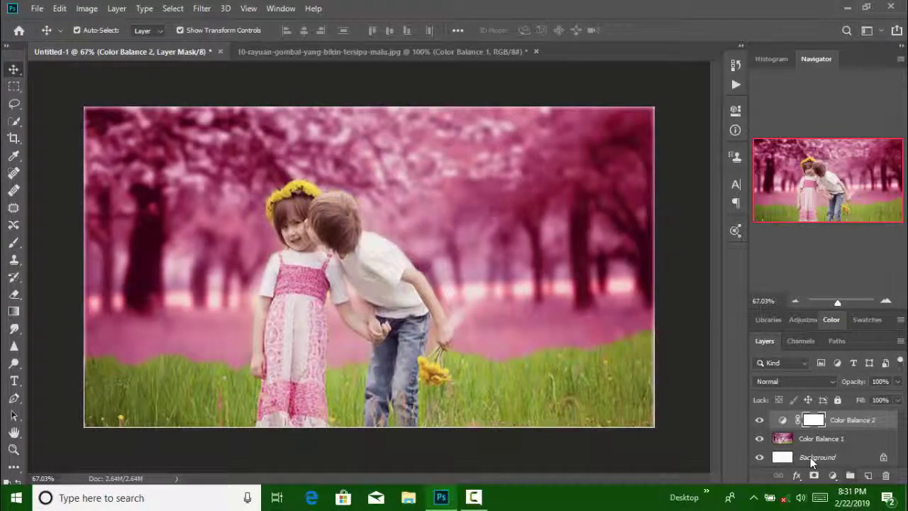
# - Add a Brightness/Contrast adjustment directly above the photo layer with brightness -15 and contrast -12
pyautogui.click(821, 438)
pyautogui.click(832, 476)
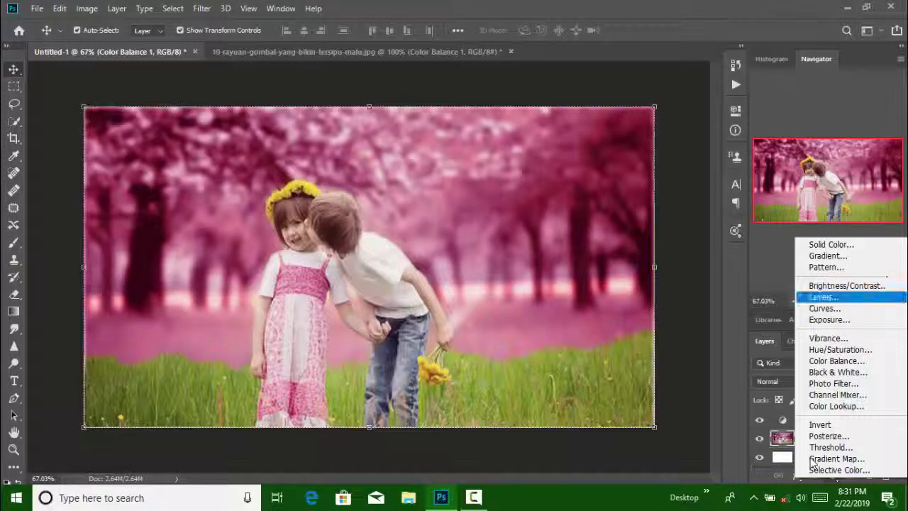
pyautogui.press('Up')
pyautogui.press('Return')
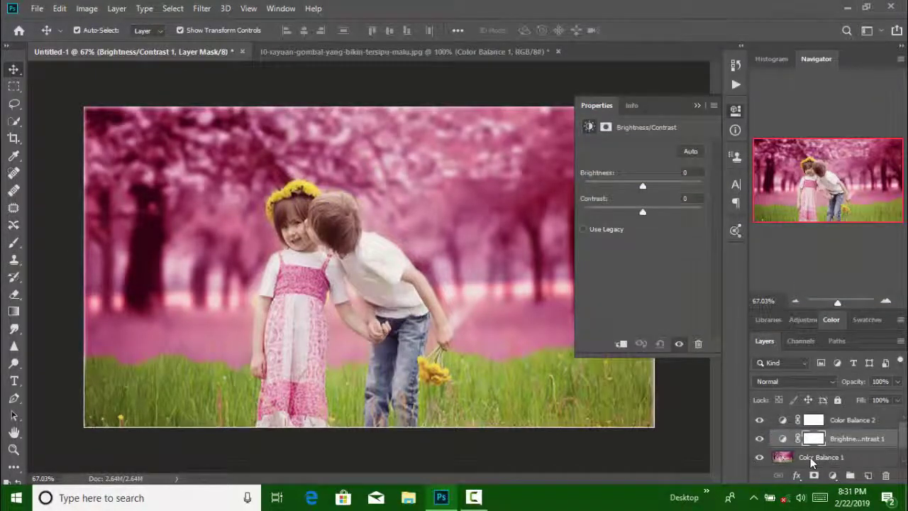
pyautogui.moveTo(643, 186); pyautogui.dragTo(637, 186)
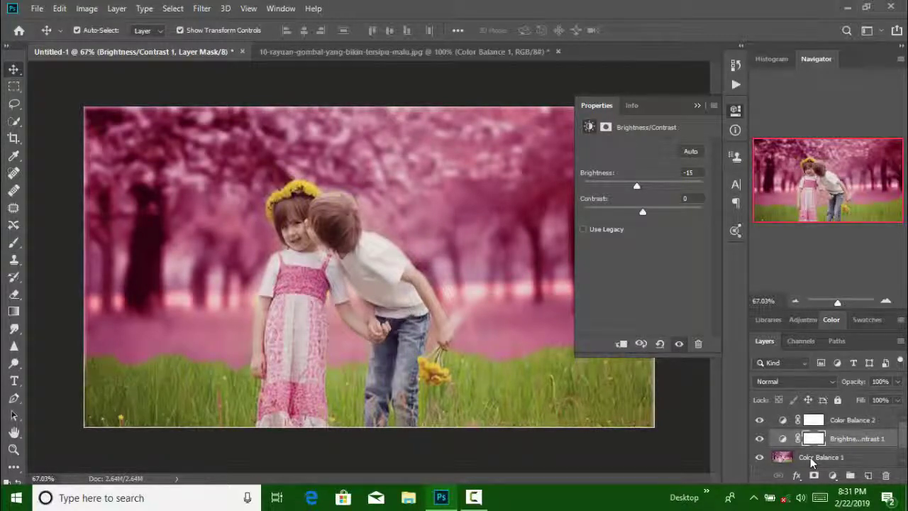
pyautogui.moveTo(643, 212)
pyautogui.mouseDown()
pyautogui.moveTo(670, 211)
pyautogui.moveTo(610, 211)
pyautogui.moveTo(628, 211)
pyautogui.mouseUp()
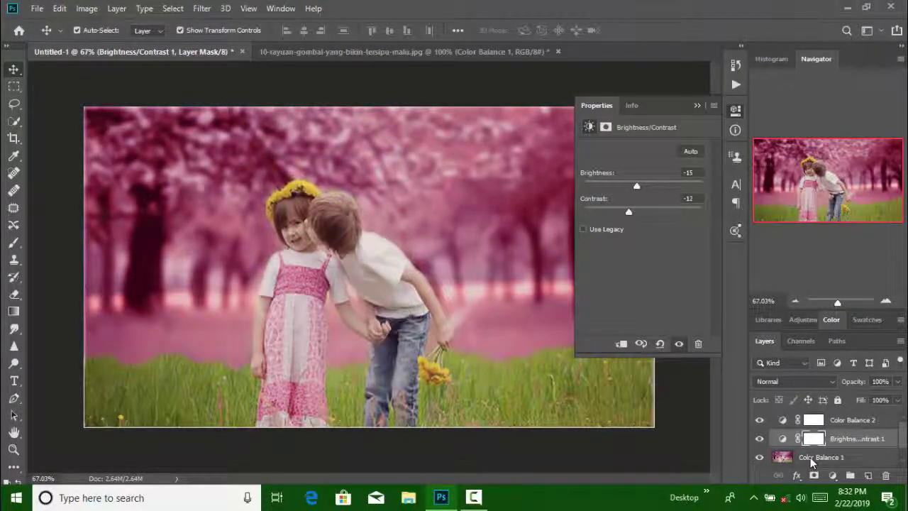
pyautogui.click(697, 106)
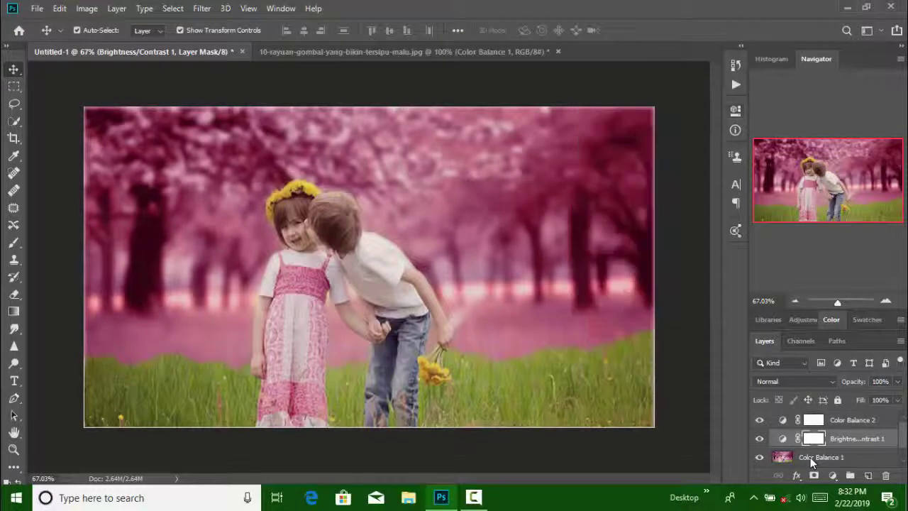
pyautogui.click(202, 8)
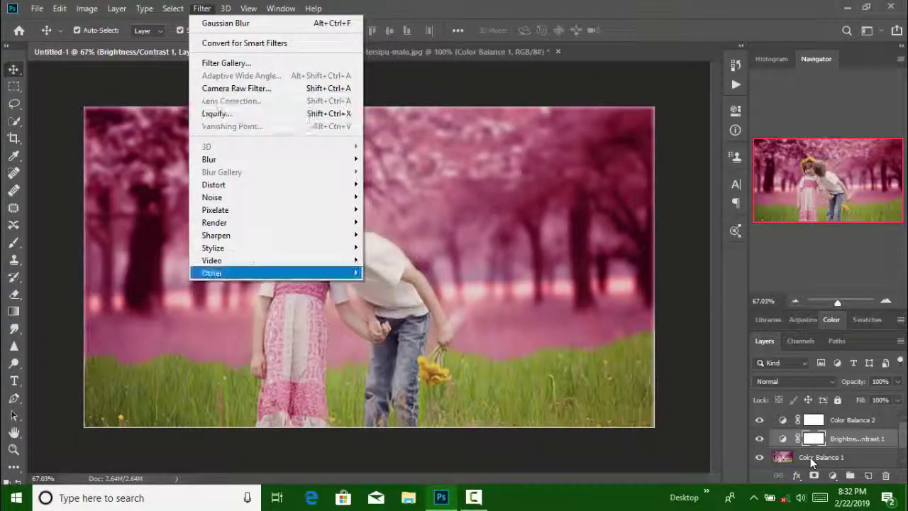
pyautogui.moveTo(212, 273)
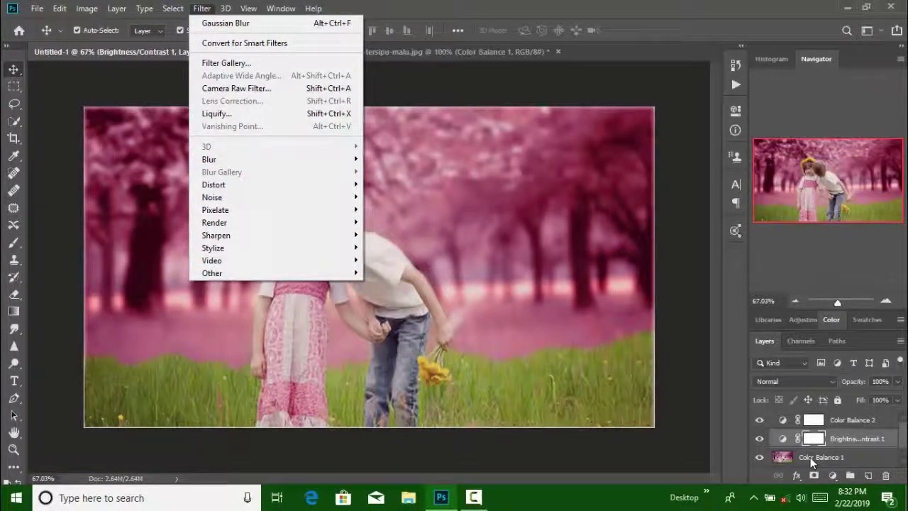
pyautogui.click(237, 88)
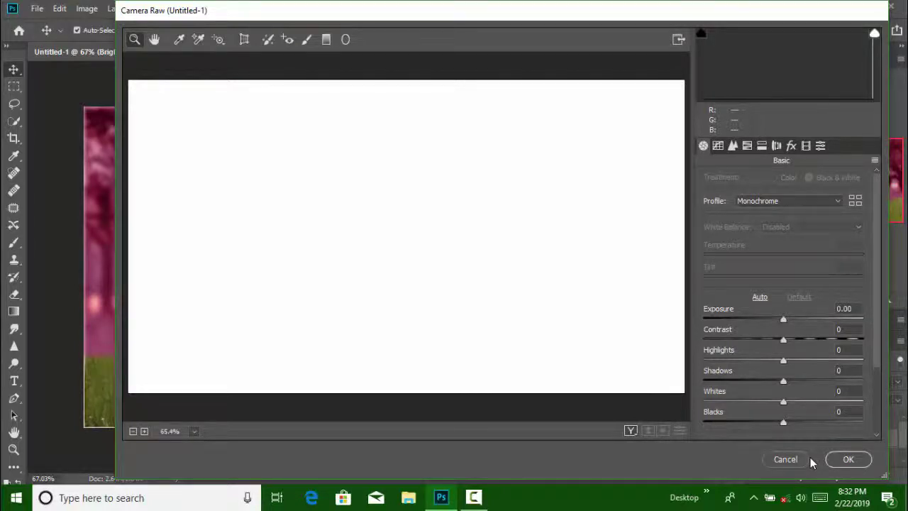
pyautogui.click(809, 459)
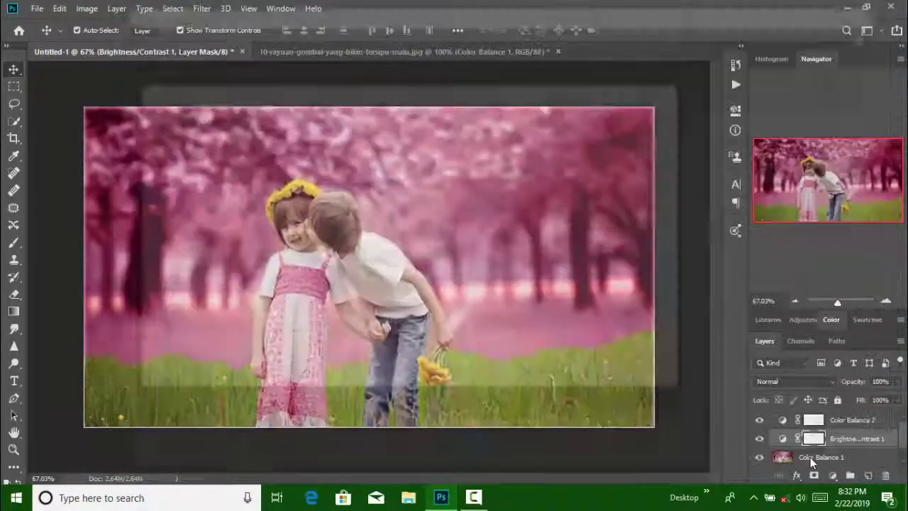
# - Merge all layers, from the top Color Balance adjustment down to the Background, into a single layer
pyautogui.hotkey('alt', ']')
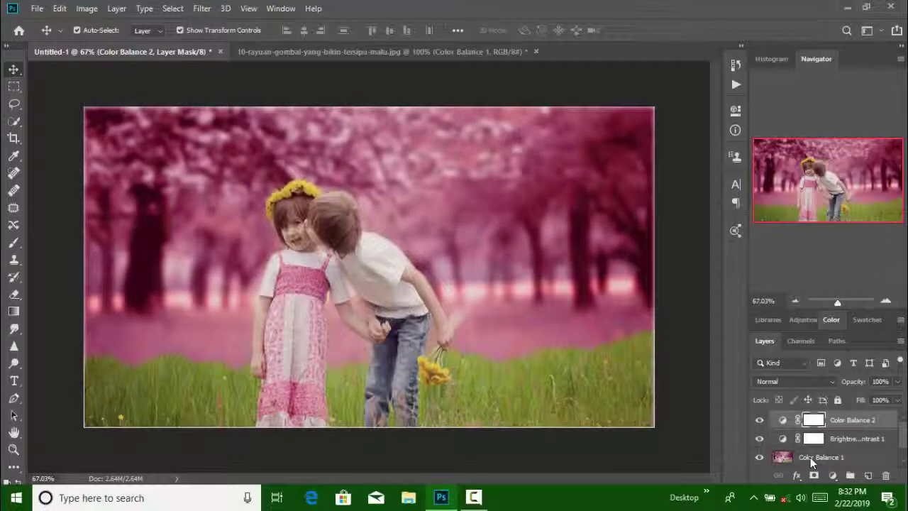
pyautogui.scroll(-1, 812, 461)
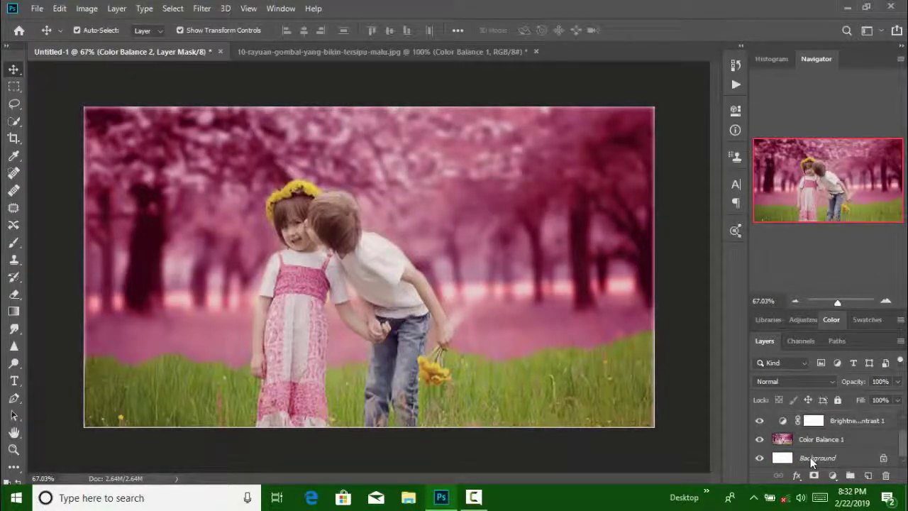
pyautogui.click(811, 462)
pyautogui.rightClick(811, 462)
pyautogui.click(819, 394)
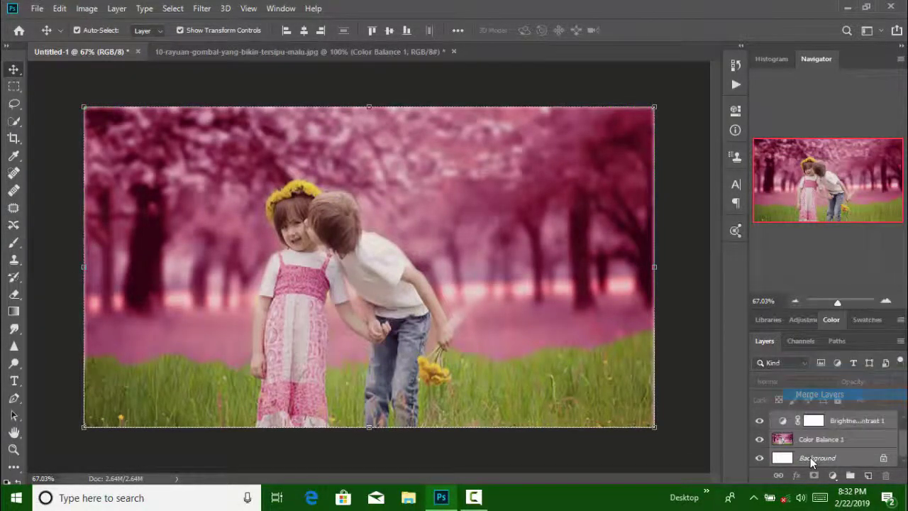
# - Open the Camera Raw filter on the merged image and set the Temperature to +11
pyautogui.click(201, 8)
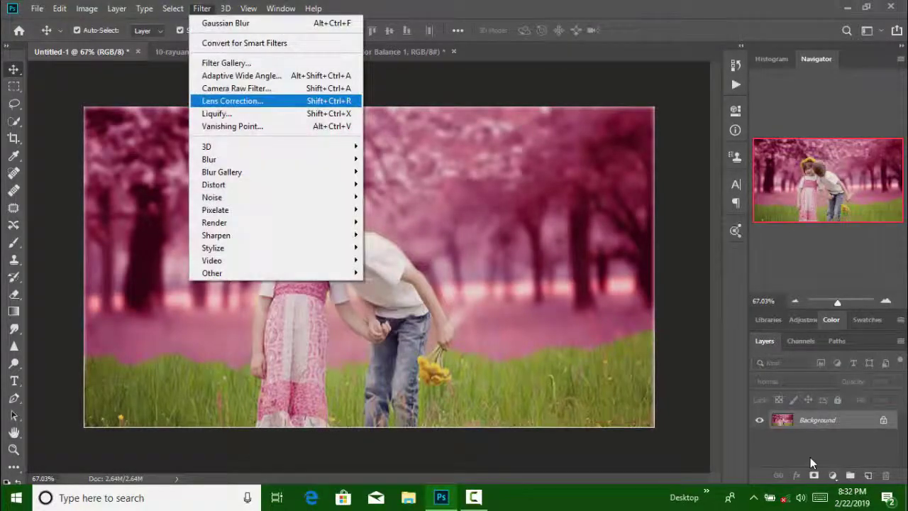
pyautogui.click(234, 88)
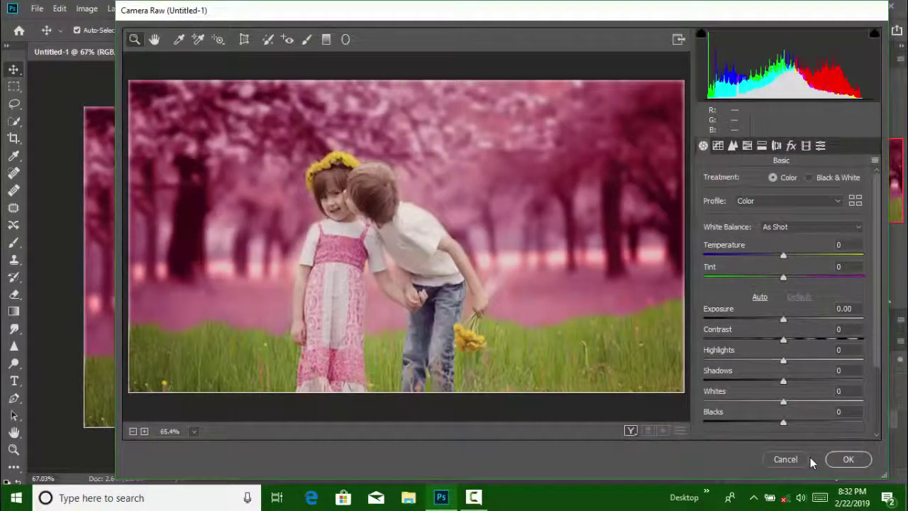
pyautogui.moveTo(782, 255); pyautogui.dragTo(795, 255)
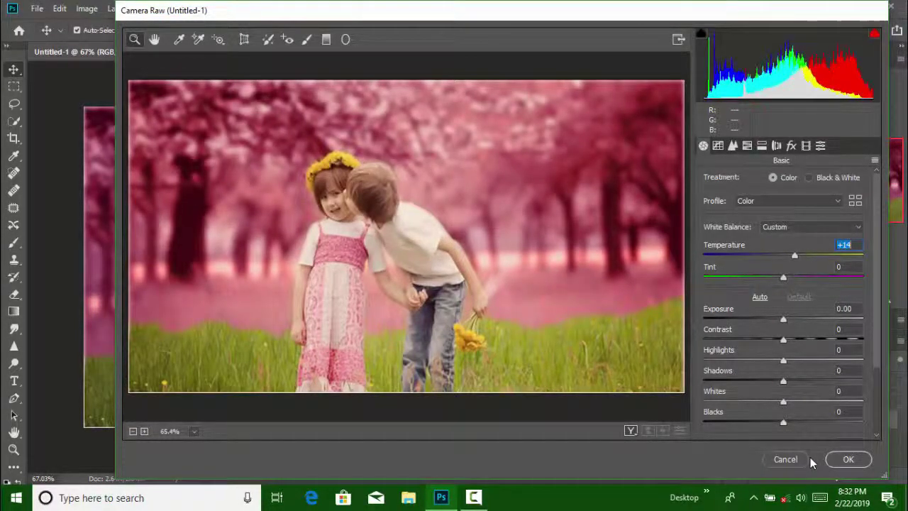
pyautogui.press('Up')
pyautogui.press('Up')
pyautogui.press('Up')
pyautogui.press('Up')
pyautogui.press('Up')
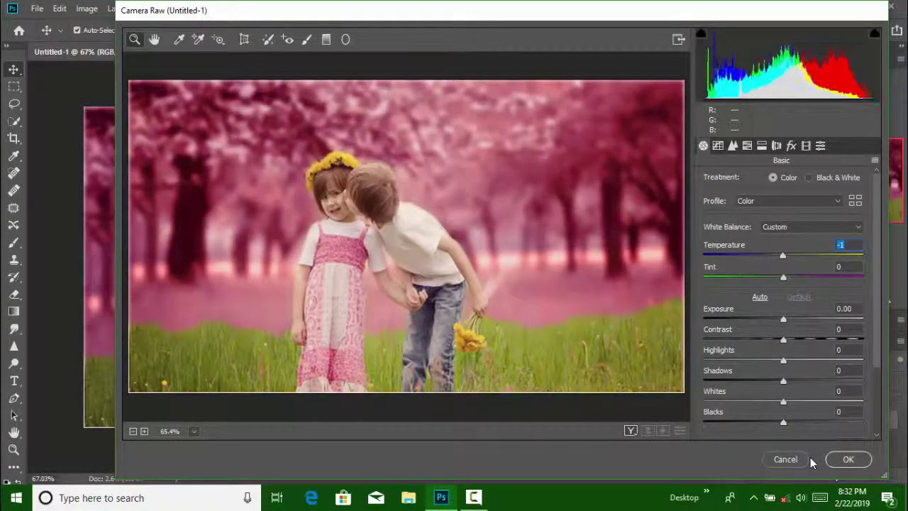
pyautogui.press('Down')
pyautogui.press('Down')
pyautogui.press('Down')
pyautogui.press('Down')
pyautogui.press('Down')
pyautogui.press('Down')
pyautogui.press('Down')
pyautogui.press('Down')
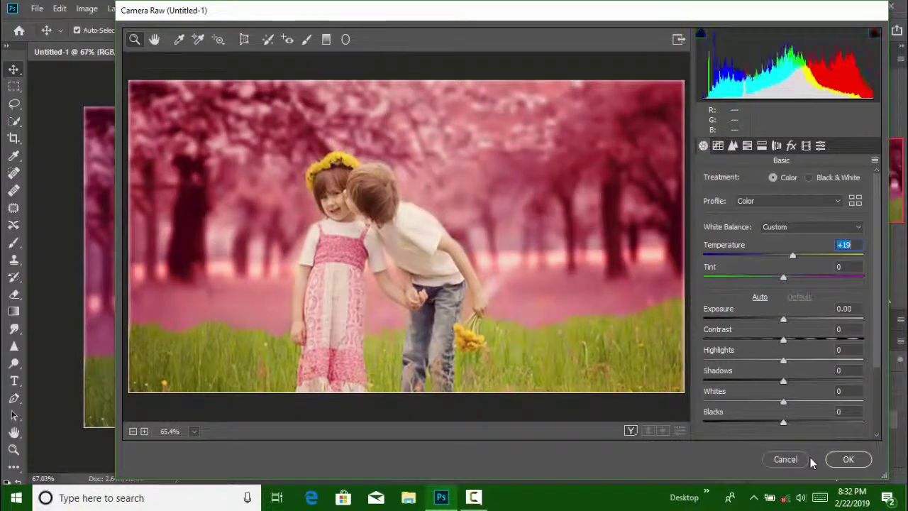
# - Set the Camera Raw Tint to -34, shifting the image towards green
pyautogui.press('Tab')
pyautogui.press('Down')
pyautogui.press('Down')
pyautogui.press('Down')
pyautogui.press('Down')
pyautogui.press('Down')
pyautogui.press('Down')
pyautogui.press('Down')
pyautogui.press('Down')
pyautogui.press('Down')
pyautogui.press('Down')
pyautogui.press('Down')
pyautogui.press('Down')
pyautogui.press('Down')
pyautogui.press('Down')
pyautogui.press('Down')
pyautogui.press('Down')
pyautogui.press('Down')
pyautogui.press('Down')
pyautogui.press('Down')
pyautogui.press('Down')
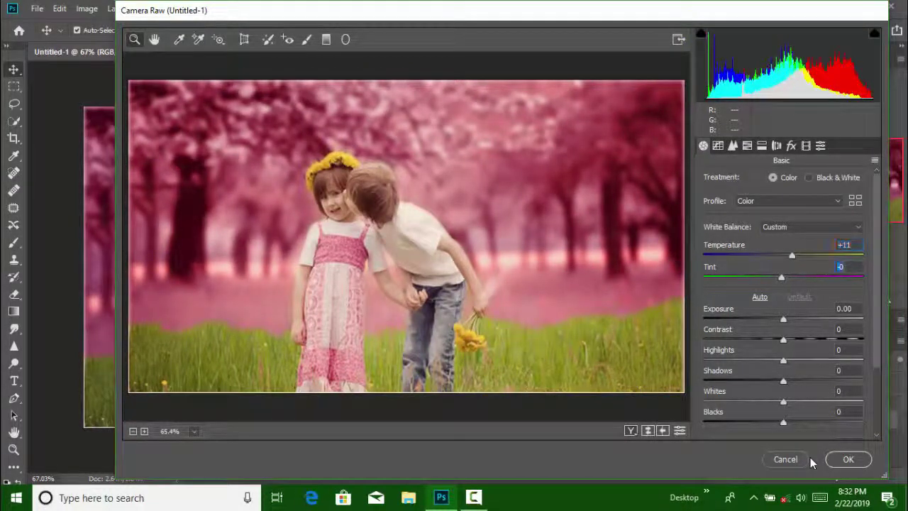
pyautogui.press('Up')
pyautogui.press('Up')
pyautogui.press('Up')
pyautogui.press('Up')
pyautogui.press('Up')
pyautogui.press('Up')
pyautogui.press('Up')
pyautogui.press('Up')
pyautogui.press('Up')
pyautogui.press('Up')
pyautogui.press('Up')
pyautogui.press('Up')
pyautogui.press('Up')
pyautogui.press('Up')
pyautogui.press('Up')
pyautogui.press('Up')
pyautogui.press('Up')
pyautogui.press('Up')
pyautogui.press('Up')
pyautogui.press('Up')
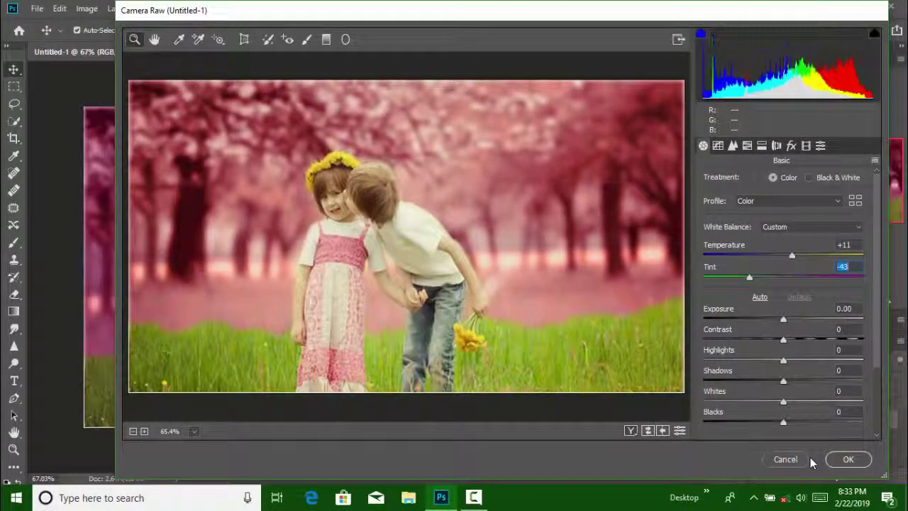
pyautogui.press('Down')
pyautogui.press('Down')
pyautogui.press('Down')
pyautogui.press('Down')
pyautogui.press('Down')
pyautogui.press('Down')
pyautogui.press('Down')
pyautogui.press('Down')
pyautogui.press('Down')
pyautogui.press('Down')
pyautogui.press('Down')
pyautogui.press('Down')
pyautogui.press('Down')
pyautogui.press('Down')
pyautogui.press('Down')
pyautogui.press('Down')
pyautogui.press('Down')
pyautogui.press('Down')
pyautogui.press('Down')
pyautogui.press('Down')
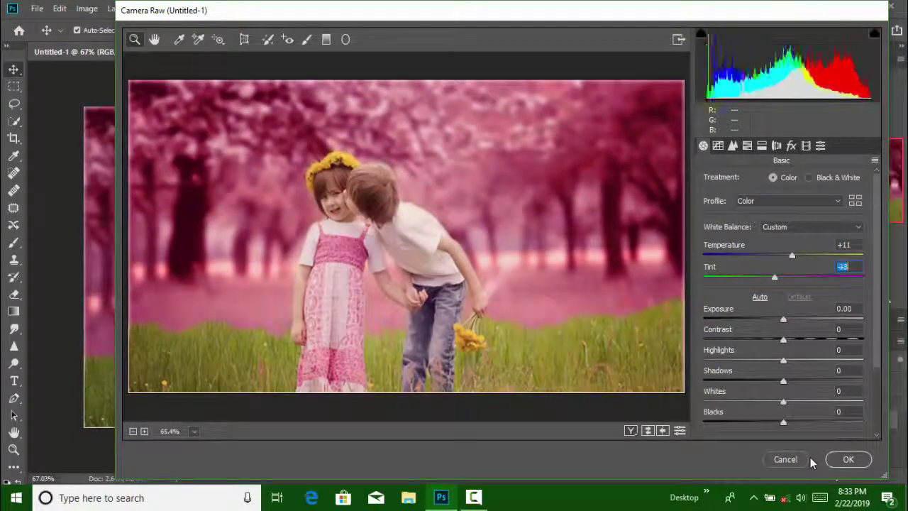
pyautogui.press('Up')
pyautogui.press('Up')
pyautogui.press('Up')
pyautogui.press('Up')
pyautogui.press('Up')
pyautogui.press('Up')
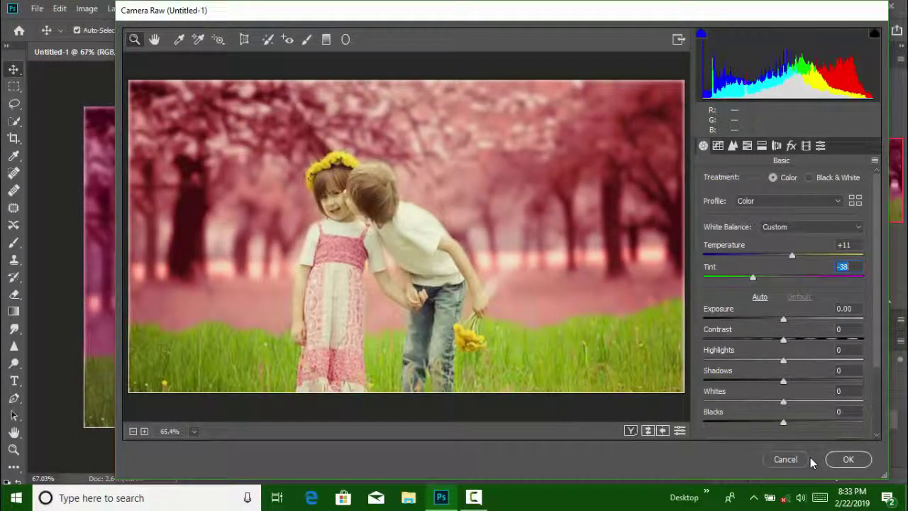
# - Set the Camera Raw Exposure to +0.10
pyautogui.press('Tab')
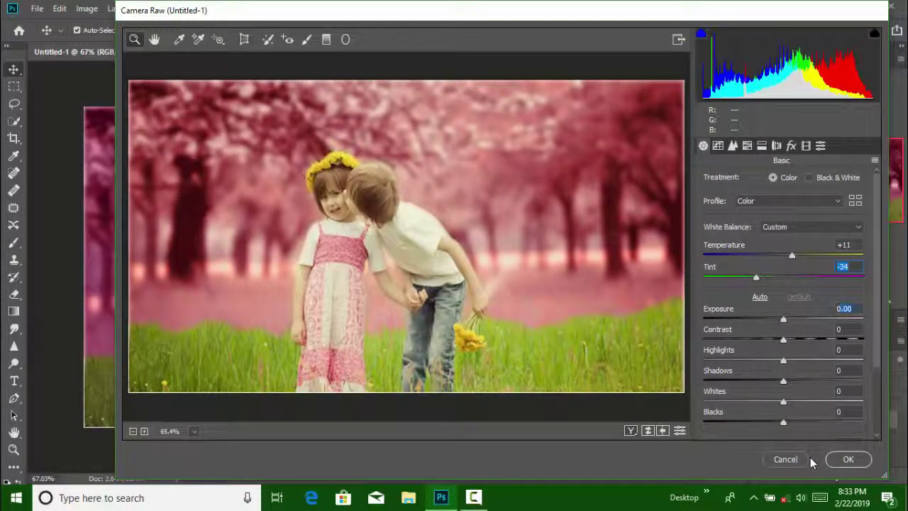
pyautogui.press('Down')
pyautogui.press('Down')
pyautogui.press('Down')
pyautogui.press('Down')
pyautogui.press('Down')
pyautogui.press('Down')
pyautogui.press('Down')
pyautogui.press('Down')
pyautogui.press('Down')
pyautogui.press('Down')
pyautogui.press('Up')
pyautogui.press('Up')
pyautogui.press('Up')
pyautogui.press('Up')
pyautogui.press('Up')
pyautogui.press('Up')
pyautogui.press('Up')
pyautogui.press('Up')
pyautogui.press('Up')
pyautogui.press('Up')
pyautogui.press('Up')
pyautogui.press('Up')
pyautogui.press('Up')
pyautogui.press('Up')
pyautogui.press('Up')
pyautogui.press('Up')
pyautogui.press('Up')
pyautogui.press('Up')
pyautogui.press('Up')
pyautogui.press('Up')
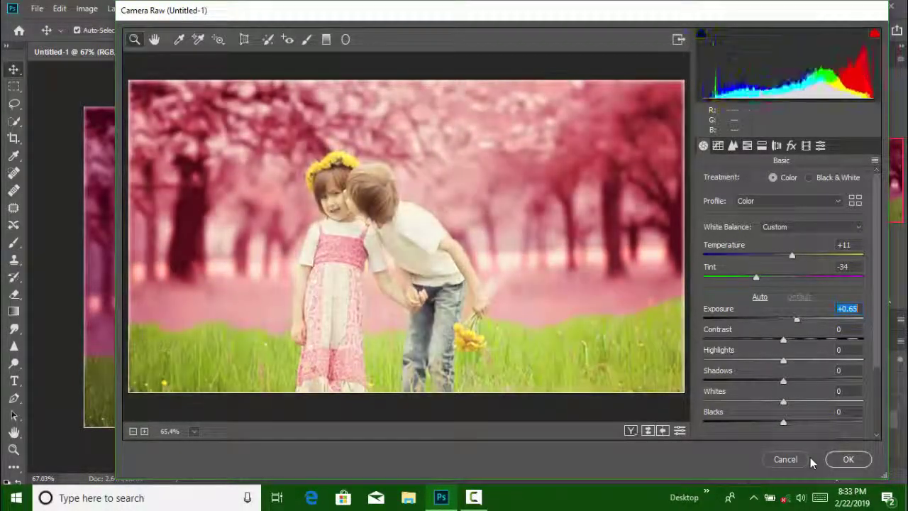
pyautogui.press('Down')
pyautogui.press('Down')
pyautogui.press('Down')
pyautogui.press('Down')
pyautogui.press('Down')
pyautogui.press('Down')
pyautogui.press('Down')
pyautogui.press('Down')
pyautogui.press('Down')
pyautogui.press('Down')
pyautogui.press('Down')
pyautogui.press('Down')
pyautogui.press('Down')
pyautogui.press('Down')
pyautogui.press('Down')
pyautogui.press('Down')
pyautogui.press('Down')
pyautogui.press('Down')
pyautogui.press('Down')
pyautogui.press('Down')
pyautogui.press('Up')
pyautogui.press('Up')
pyautogui.press('Up')
pyautogui.press('Up')
pyautogui.press('Up')
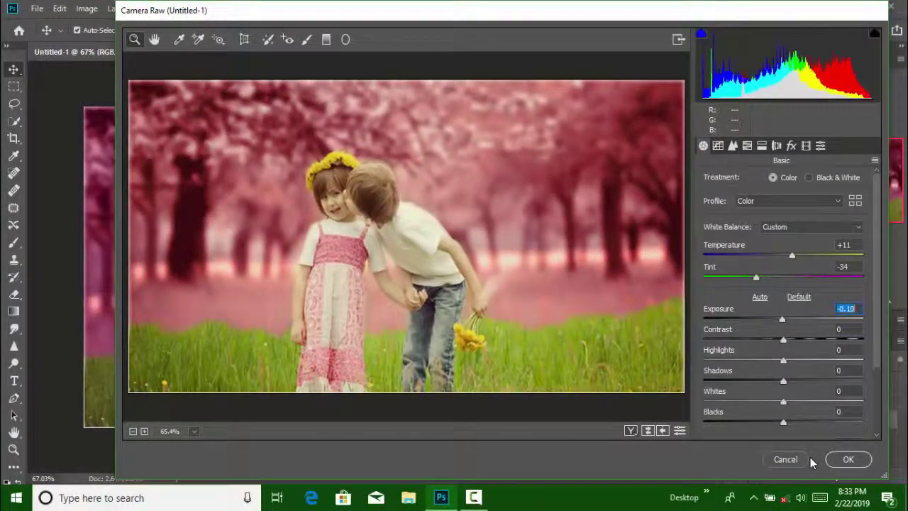
pyautogui.press('Up')
pyautogui.press('Up')
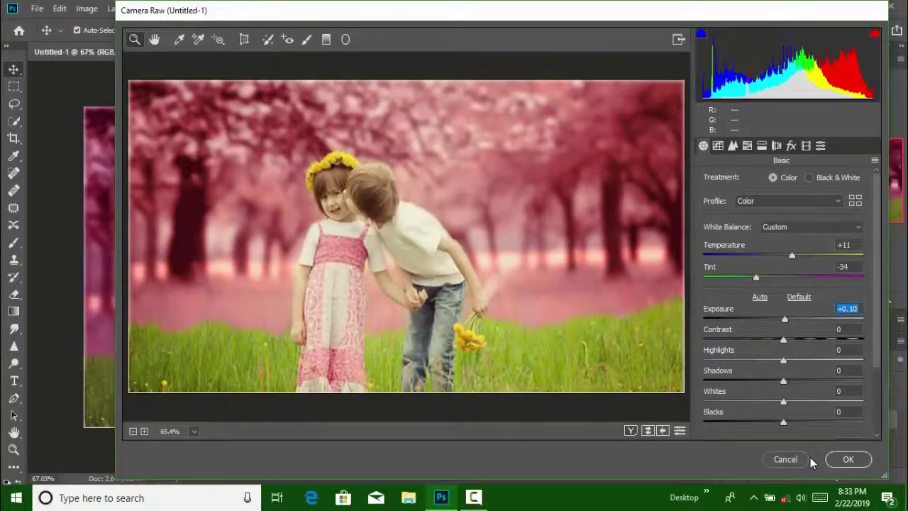
# - Return the Camera Raw Exposure to 0.00 and set the Contrast to +27
pyautogui.press('Tab')
pyautogui.press('Up')
pyautogui.press('Up')
pyautogui.press('Up')
pyautogui.press('Up')
pyautogui.press('Up')
pyautogui.press('Up')
pyautogui.press('Up')
pyautogui.press('Up')
pyautogui.press('Up')
pyautogui.press('Up')
pyautogui.press('Up')
pyautogui.press('Up')
pyautogui.press('Up')
pyautogui.press('Up')
pyautogui.press('Up')
pyautogui.press('Up')
pyautogui.press('Up')
pyautogui.press('Up')
pyautogui.press('Up')
pyautogui.press('Up')
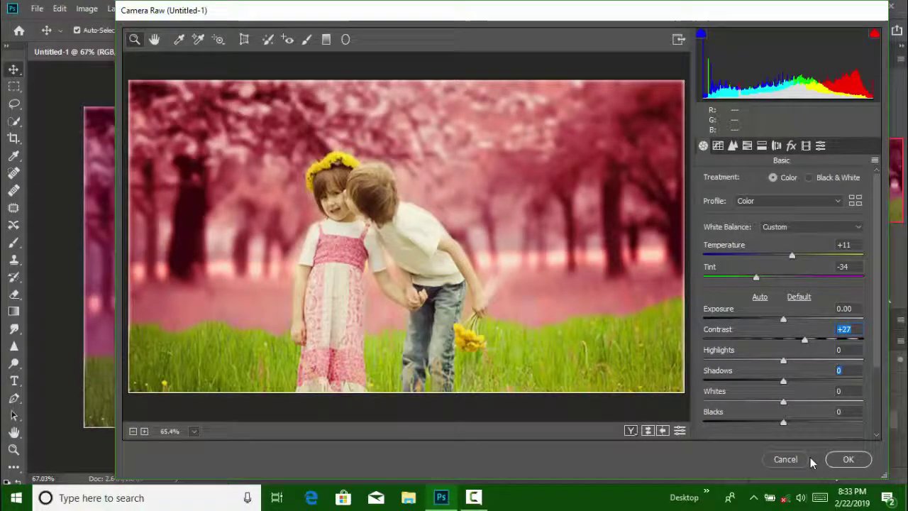
# - Try lowering the Camera Raw Shadows to -38
pyautogui.press('Tab')
pyautogui.press('Tab')
pyautogui.press('Up')
pyautogui.press('Up')
pyautogui.press('Up')
pyautogui.press('Up')
pyautogui.press('Up')
pyautogui.press('Up')
pyautogui.press('Up')
pyautogui.press('Up')
pyautogui.press('Up')
pyautogui.press('Up')
pyautogui.press('Up')
pyautogui.press('Up')
pyautogui.press('Up')
pyautogui.press('Up')
pyautogui.press('Up')
pyautogui.press('Up')
pyautogui.press('Up')
pyautogui.press('Up')
pyautogui.press('Up')
pyautogui.press('Up')
pyautogui.press('Down')
pyautogui.press('Down')
pyautogui.press('Down')
pyautogui.press('Down')
pyautogui.press('Down')
pyautogui.press('Down')
pyautogui.press('Down')
pyautogui.press('Down')
pyautogui.press('Down')
pyautogui.press('Down')
pyautogui.press('Down')
pyautogui.press('Down')
pyautogui.press('Down')
pyautogui.press('Down')
pyautogui.press('Down')
pyautogui.press('Down')
pyautogui.press('Down')
pyautogui.press('Down')
pyautogui.press('Down')
pyautogui.press('Down')
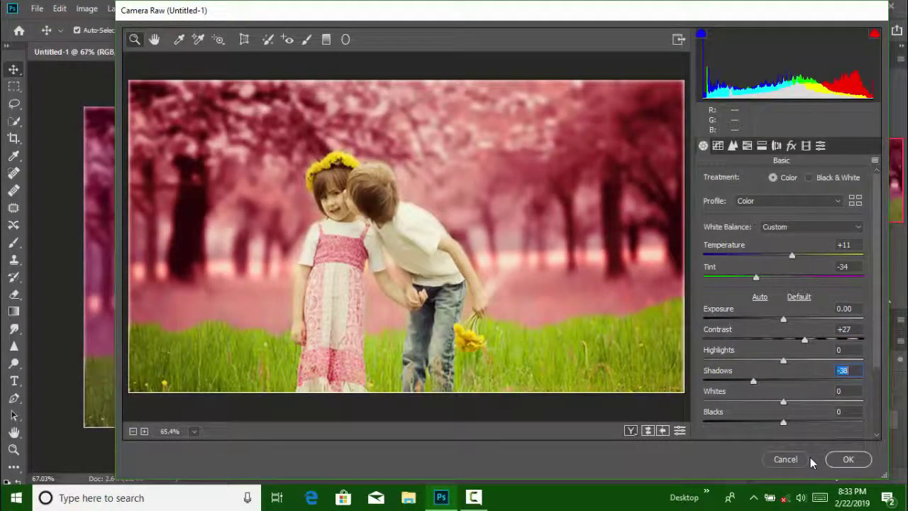
# - Try raising the Camera Raw Shadows to the maximum of +100
pyautogui.hotkey('shift', 'Up')
pyautogui.hotkey('shift', 'Up')
pyautogui.hotkey('shift', 'Up')
pyautogui.hotkey('shift', 'Up')
pyautogui.hotkey('shift', 'Up')
pyautogui.hotkey('shift', 'Up')
pyautogui.hotkey('shift', 'Up')
pyautogui.hotkey('shift', 'Up')
pyautogui.hotkey('shift', 'Up')
pyautogui.hotkey('shift', 'Up')
pyautogui.hotkey('shift', 'Up')
pyautogui.hotkey('shift', 'Up')
pyautogui.hotkey('shift', 'Up')
pyautogui.hotkey('shift', 'Up')
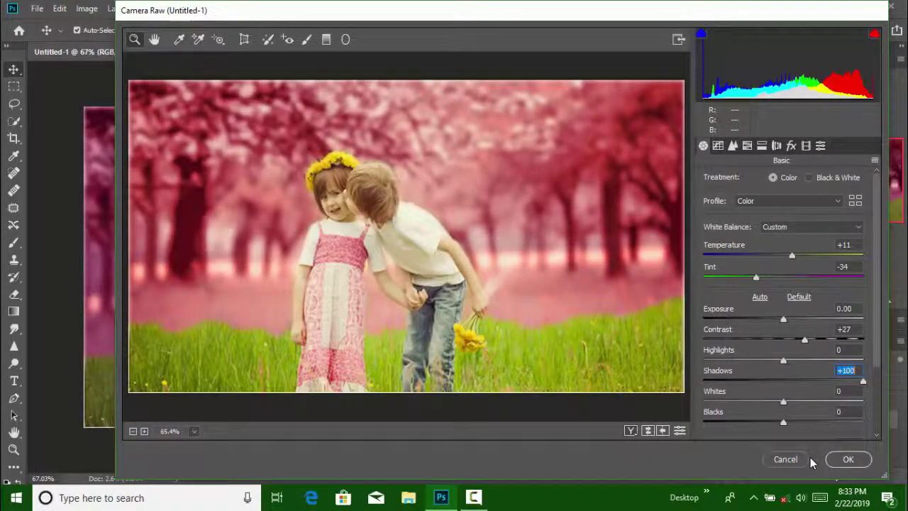
# - Bring the Camera Raw Shadows down to -23
pyautogui.hotkey('shift', 'Down')
pyautogui.hotkey('shift', 'Down')
pyautogui.hotkey('shift', 'Down')
pyautogui.hotkey('shift', 'Down')
pyautogui.hotkey('shift', 'Down')
pyautogui.hotkey('shift', 'Down')
pyautogui.hotkey('shift', 'Down')
pyautogui.hotkey('shift', 'Down')
pyautogui.hotkey('shift', 'Down')
pyautogui.hotkey('shift', 'Down')
pyautogui.hotkey('shift', 'Down')
pyautogui.hotkey('shift', 'Down')
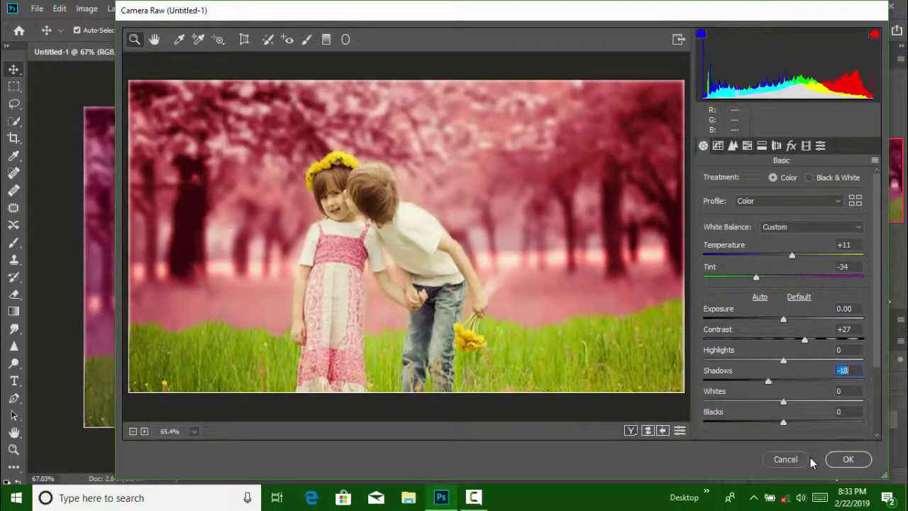
pyautogui.press('Down')
pyautogui.press('Down')
pyautogui.press('Down')
pyautogui.press('Down')
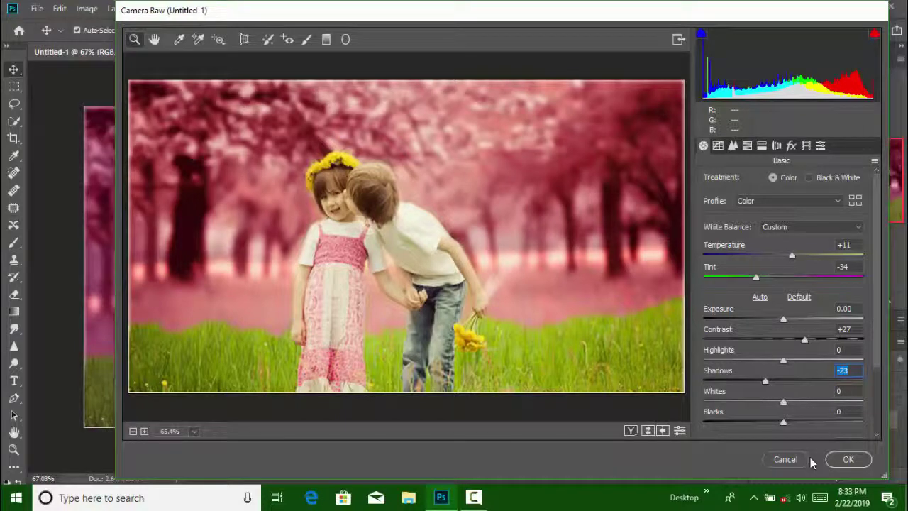
# - Deepen the darkest tones by setting the Camera Raw Blacks to -71
pyautogui.press('Tab')
pyautogui.press('Tab')
pyautogui.hotkey('shift', 'Down')
pyautogui.hotkey('shift', 'Down')
pyautogui.hotkey('shift', 'Down')
pyautogui.press('Down')
pyautogui.press('Down')
pyautogui.press('Down')
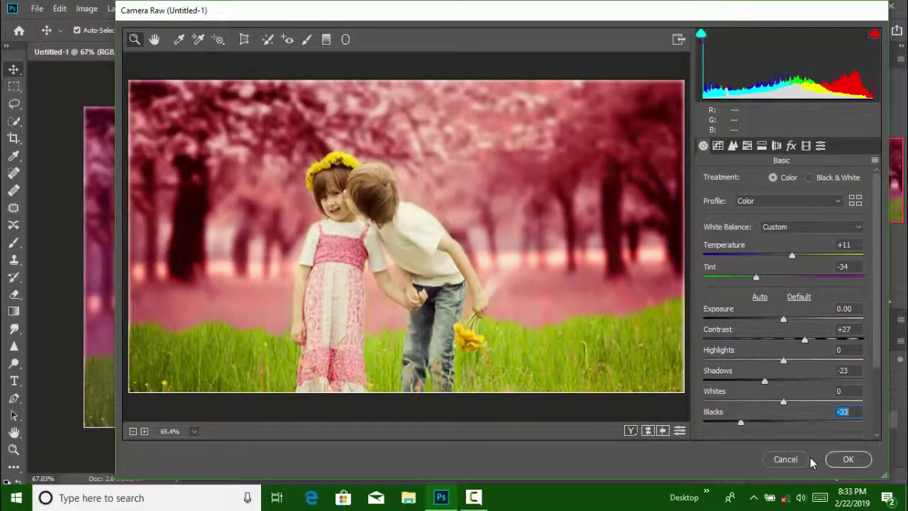
pyautogui.hotkey('shift', 'Down')
pyautogui.hotkey('shift', 'Down')
pyautogui.hotkey('shift', 'Down')
pyautogui.press('Down')
pyautogui.press('Down')
pyautogui.press('Down')
pyautogui.press('Down')
pyautogui.press('Down')
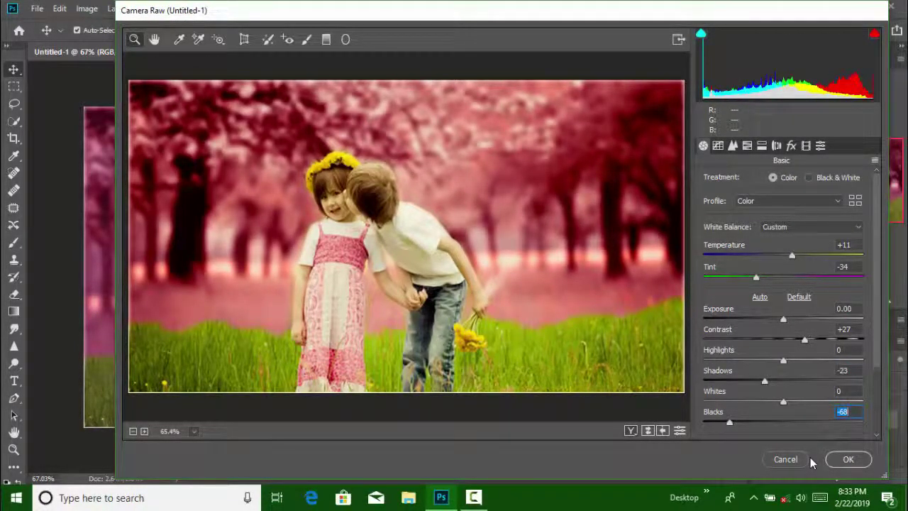
pyautogui.press('Down')
pyautogui.press('Down')
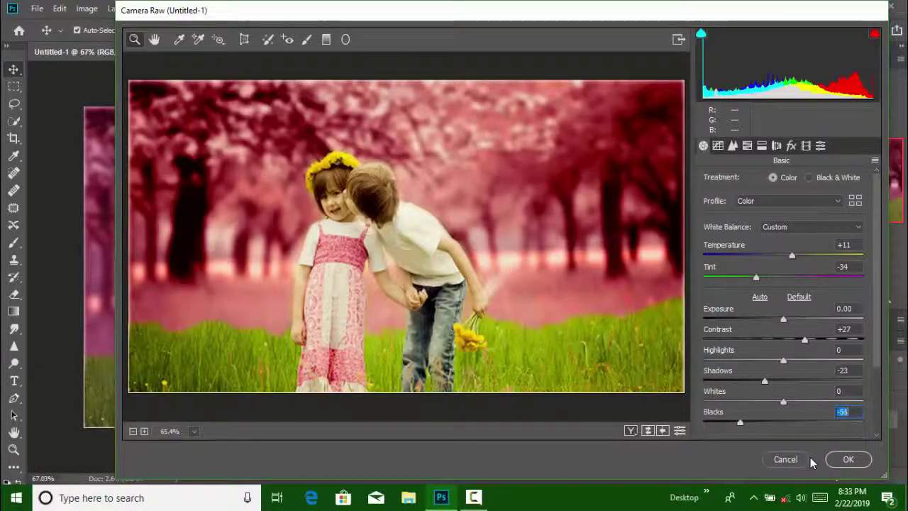
pyautogui.press('Down')
pyautogui.press('Down')
pyautogui.press('Down')
pyautogui.press('Down')
pyautogui.press('Down')
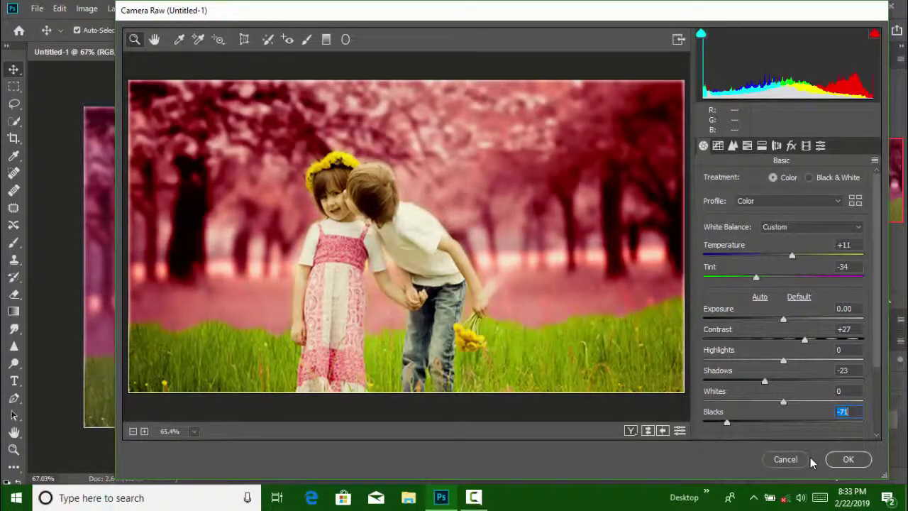
# - Adjust the parametric tone curve with Highlights at -28, Lights at +19 and Darks at +13
pyautogui.hotkey('ctrl', 'alt', '2')
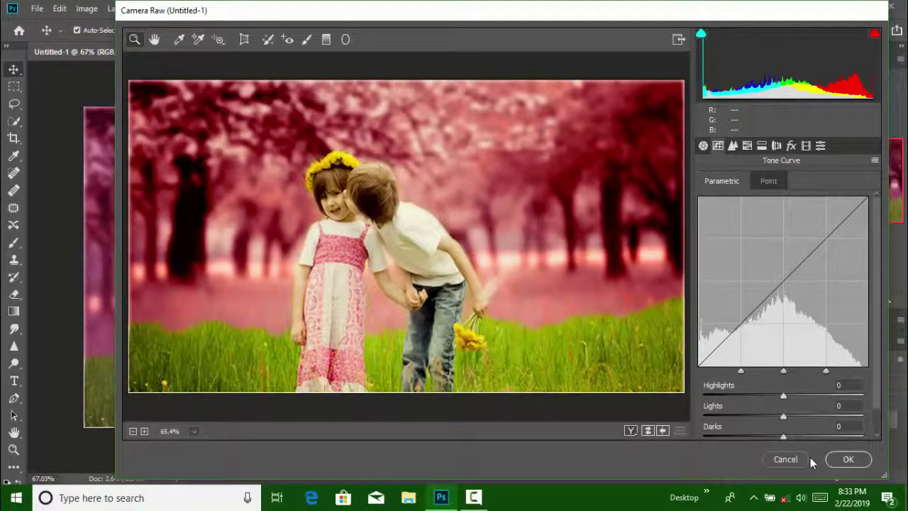
pyautogui.moveTo(782, 396)
pyautogui.mouseDown()
pyautogui.moveTo(735, 396)
pyautogui.moveTo(759, 396)
pyautogui.mouseUp()
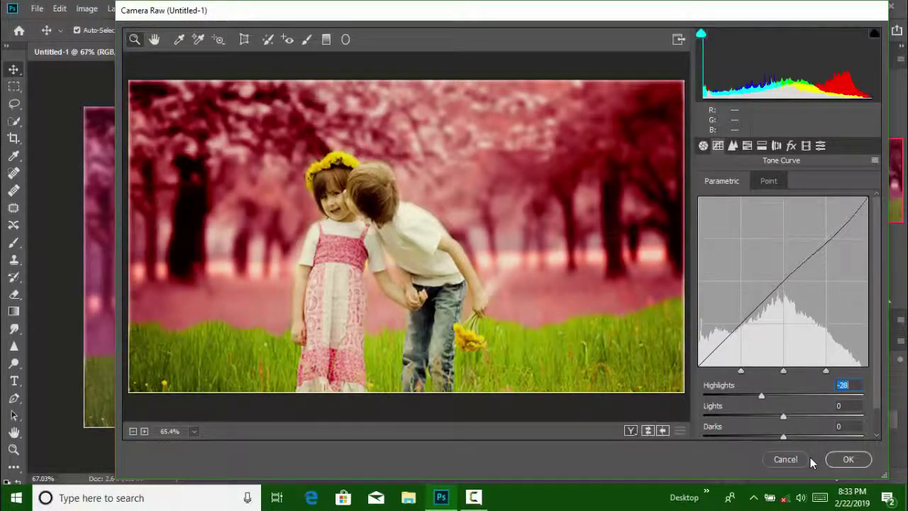
pyautogui.moveTo(782, 416)
pyautogui.mouseDown()
pyautogui.moveTo(807, 416)
pyautogui.moveTo(780, 416)
pyautogui.moveTo(783, 436)
pyautogui.moveTo(793, 436)
pyautogui.moveTo(799, 417)
pyautogui.mouseUp()
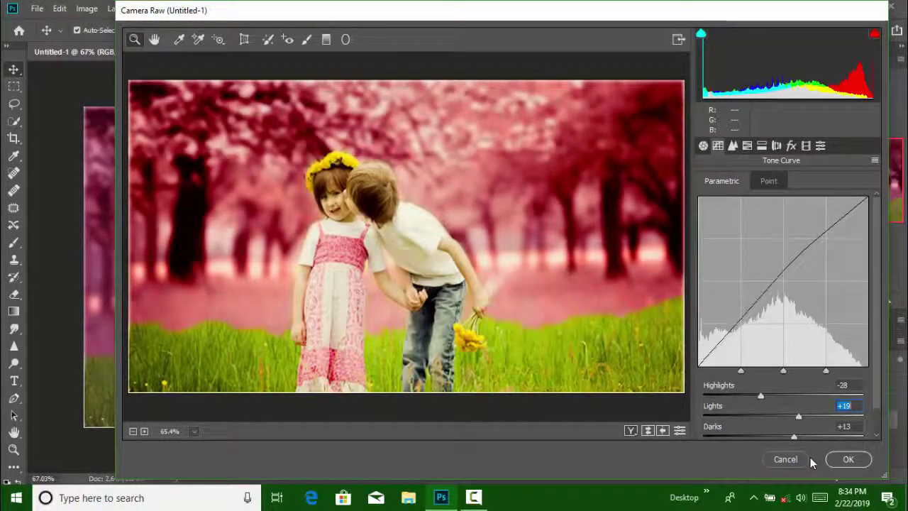
pyautogui.press('Down')
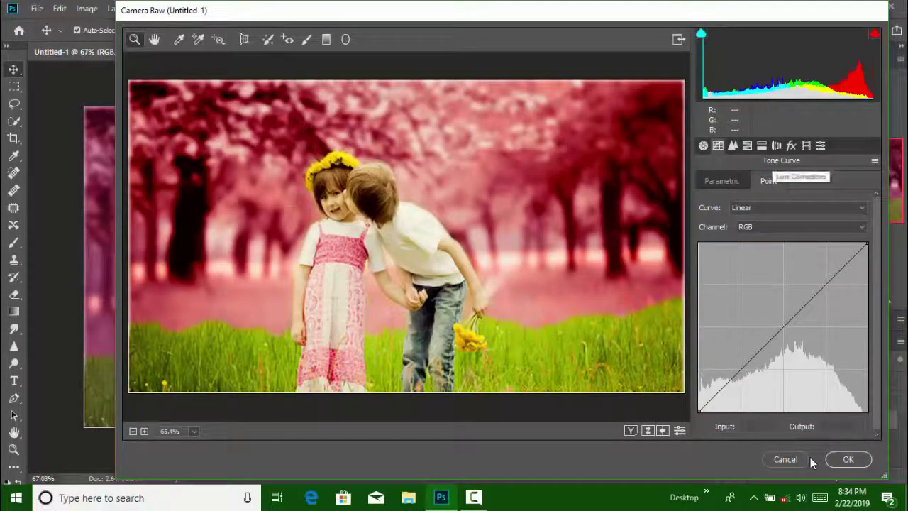
# - In the HSL hue adjustments, set Greens to -83, Aquas to +2 and Yellows to -78
pyautogui.click(746, 146)
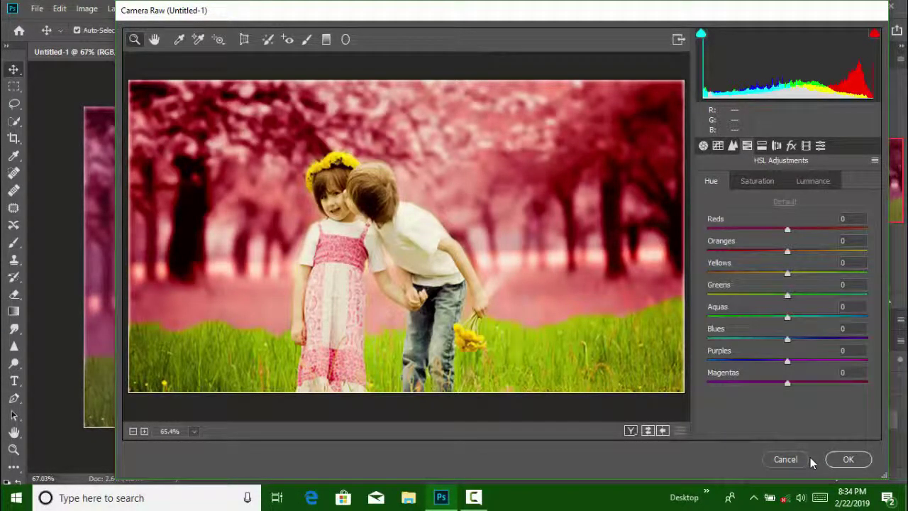
pyautogui.moveTo(787, 294); pyautogui.dragTo(715, 295)
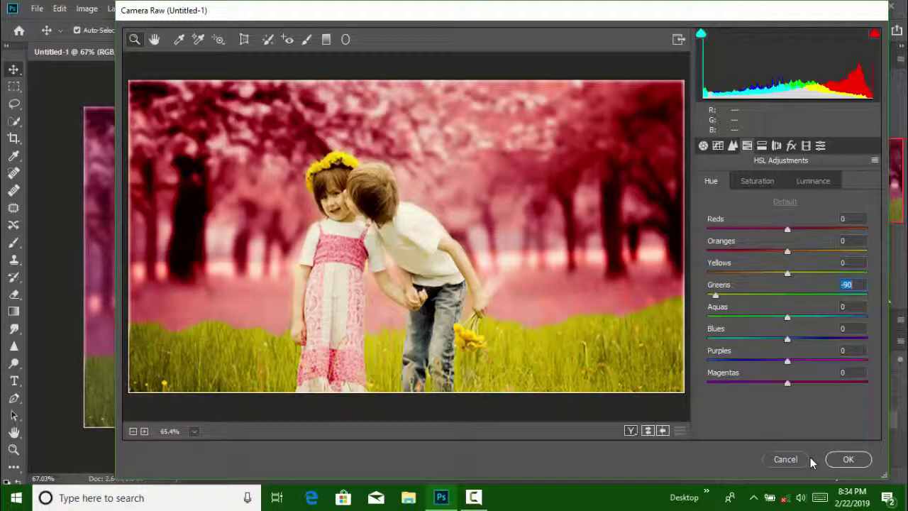
pyautogui.moveTo(787, 317)
pyautogui.mouseDown()
pyautogui.moveTo(721, 317)
pyautogui.moveTo(789, 317)
pyautogui.mouseUp()
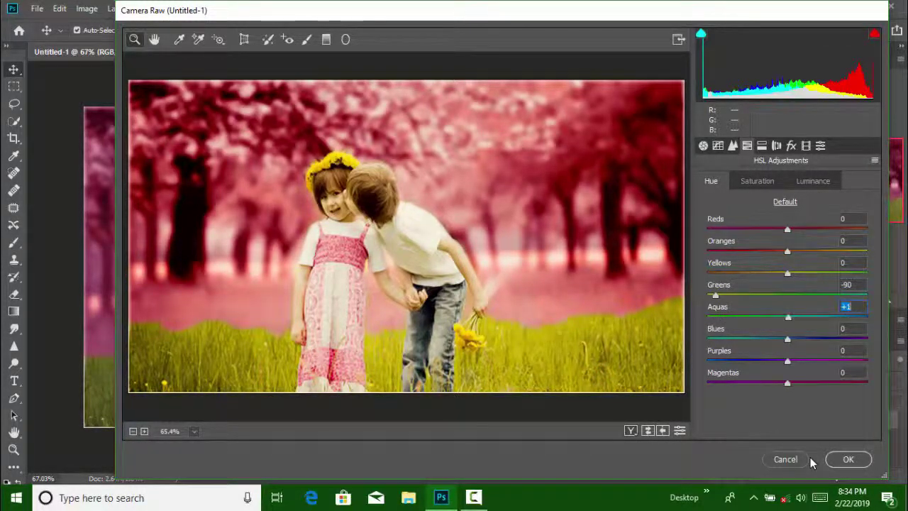
pyautogui.moveTo(715, 295)
pyautogui.mouseDown()
pyautogui.moveTo(858, 295)
pyautogui.moveTo(721, 295)
pyautogui.mouseUp()
pyautogui.moveTo(786, 273)
pyautogui.mouseDown()
pyautogui.moveTo(706, 273)
pyautogui.moveTo(724, 273)
pyautogui.mouseUp()
# - Try shifting the Oranges hue towards red, to -68
pyautogui.moveTo(786, 251); pyautogui.dragTo(735, 251)
pyautogui.press('Down')
pyautogui.press('Down')
pyautogui.press('Down')
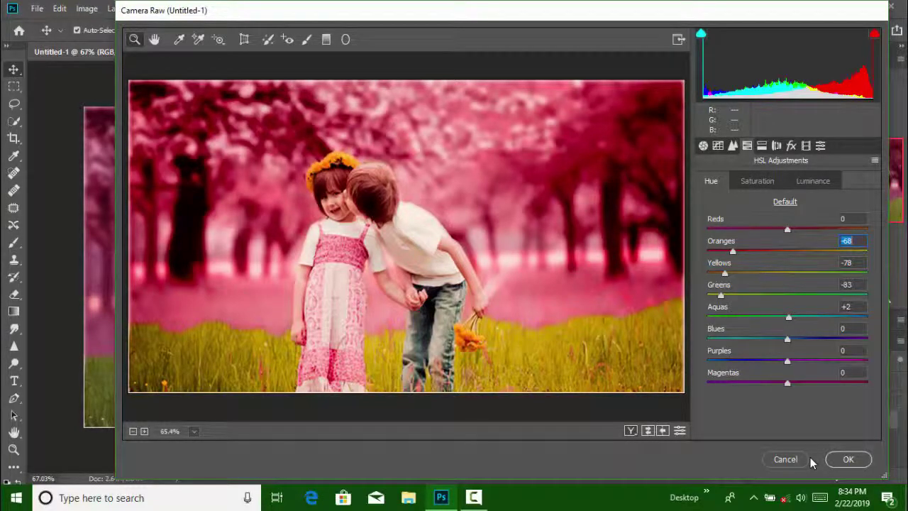
# - Bring the Oranges hue back up to just slightly below zero
pyautogui.press('Up')
pyautogui.press('Up')
pyautogui.press('Up')
pyautogui.press('Up')
pyautogui.press('Up')
pyautogui.press('Up')
pyautogui.press('Up')
pyautogui.press('Up')
pyautogui.press('Up')
pyautogui.press('Up')
pyautogui.press('Up')
pyautogui.press('Up')
pyautogui.press('Up')
pyautogui.press('Up')
pyautogui.press('Up')
pyautogui.press('Up')
pyautogui.press('Up')
pyautogui.press('Up')
pyautogui.press('Up')
pyautogui.press('Up')
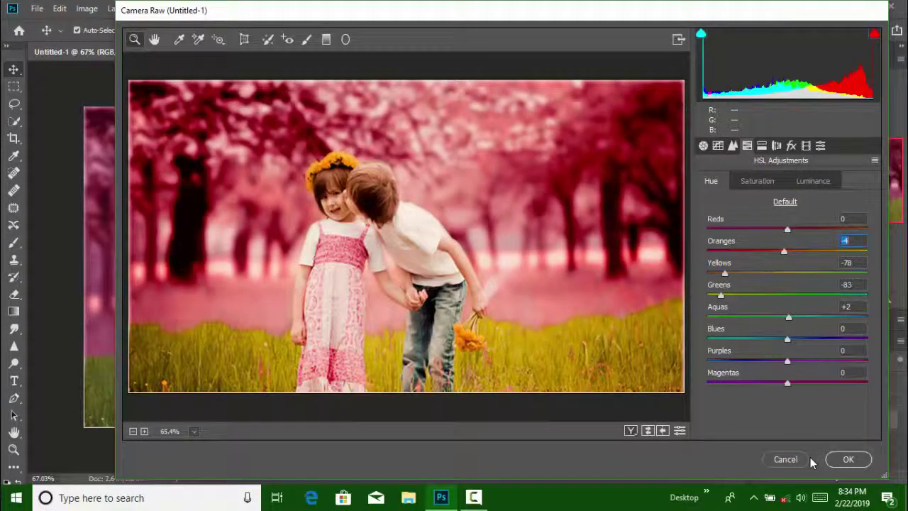
pyautogui.press('Up')
pyautogui.press('Up')
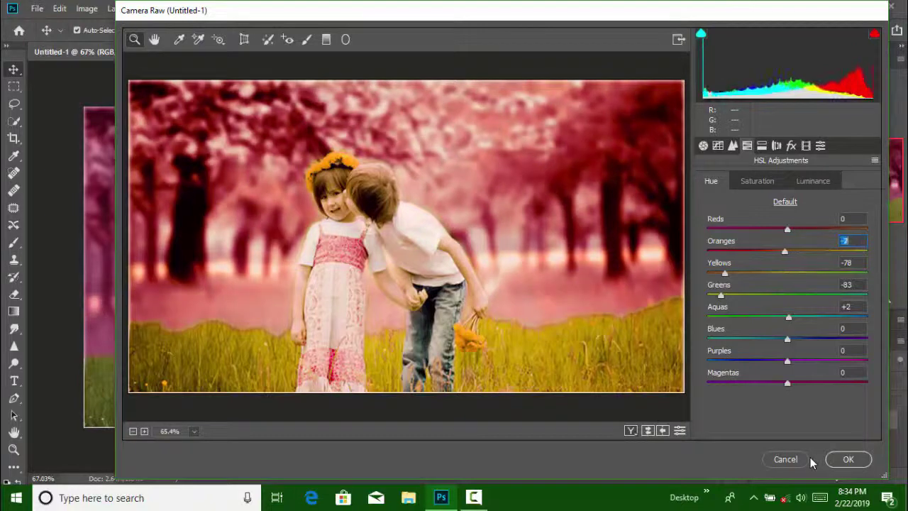
# - Fine-tune the Oranges hue to -6
pyautogui.press('Down')
pyautogui.press('Down')
pyautogui.press('Down')
pyautogui.press('Down')
# - Try shifting the Reds hue towards magenta, to -38
pyautogui.hotkey('shift', 'Tab')
pyautogui.press('Down')
pyautogui.press('Down')
pyautogui.press('Down')
pyautogui.press('Down')
pyautogui.press('Down')
pyautogui.press('Down')
pyautogui.press('Down')
pyautogui.press('Down')
pyautogui.press('Down')
pyautogui.press('Down')
pyautogui.press('Down')
pyautogui.press('Down')
pyautogui.press('Down')
pyautogui.press('Down')
pyautogui.press('Down')
pyautogui.press('Down')
pyautogui.press('Down')
pyautogui.press('Down')
pyautogui.press('Down')
pyautogui.press('Down')
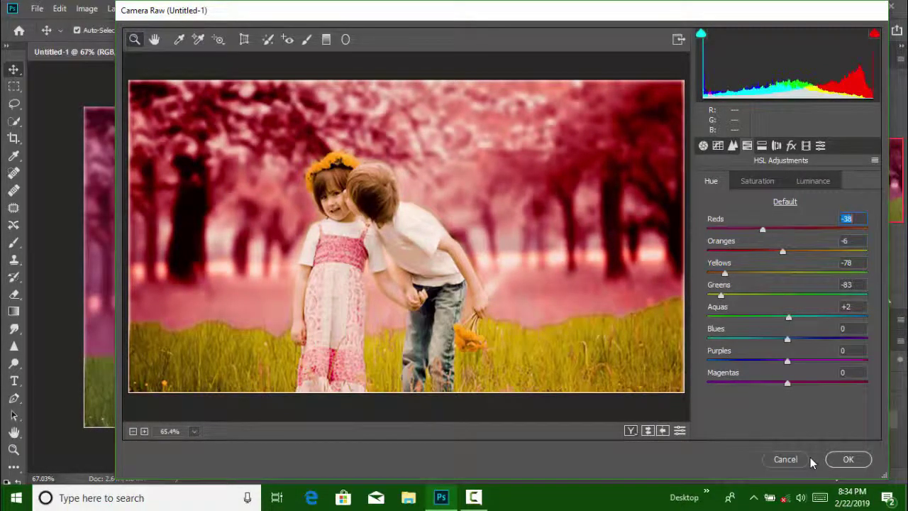
# - Try shifting the Reds hue towards orange, to +25
pyautogui.press('Up')
pyautogui.press('Up')
pyautogui.press('Up')
pyautogui.press('Up')
pyautogui.press('Up')
pyautogui.press('Up')
pyautogui.press('Up')
pyautogui.press('Up')
pyautogui.press('Up')
pyautogui.press('Up')
pyautogui.press('Up')
pyautogui.press('Up')
pyautogui.press('Up')
pyautogui.press('Up')
pyautogui.press('Up')
pyautogui.press('Up')
pyautogui.press('Up')
pyautogui.press('Up')
pyautogui.press('Up')
pyautogui.press('Up')
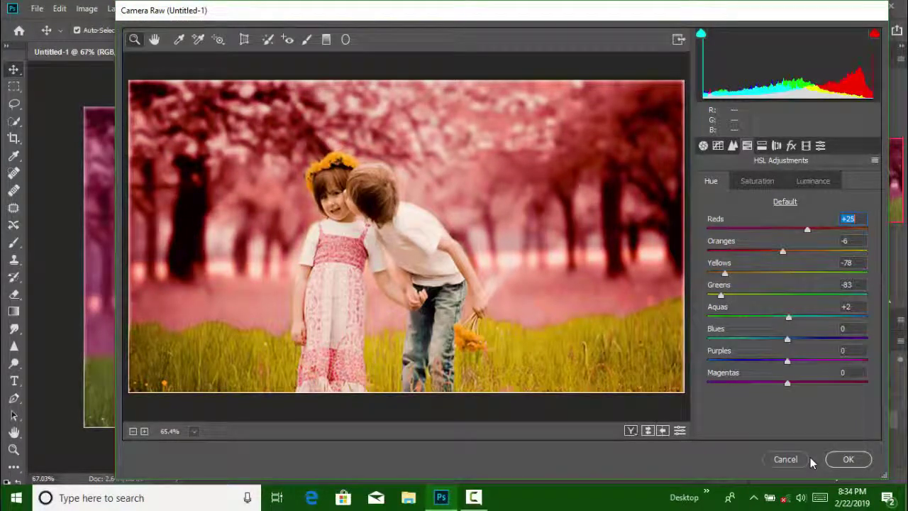
# - Bring the Reds hue back down to -3
pyautogui.press('Down')
pyautogui.press('Down')
pyautogui.press('Down')
pyautogui.press('Down')
pyautogui.press('Down')
pyautogui.press('Down')
pyautogui.press('Down')
pyautogui.press('Down')
pyautogui.press('Down')
pyautogui.press('Down')
pyautogui.press('Down')
pyautogui.press('Down')
pyautogui.press('Down')
pyautogui.press('Down')
pyautogui.press('Down')
pyautogui.press('Down')
pyautogui.press('Down')
pyautogui.press('Down')
pyautogui.press('Down')
pyautogui.press('Down')
pyautogui.press('Down')
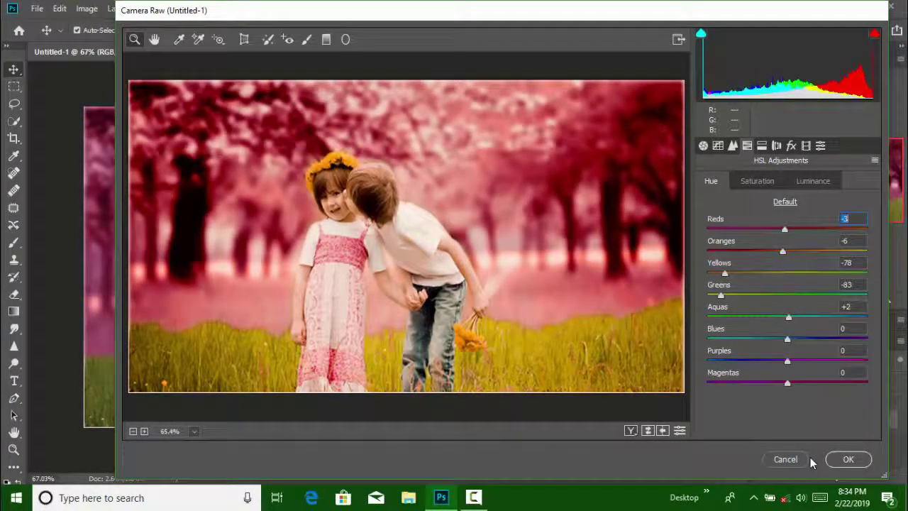
# - In the HSL luminance adjustments, set Yellows to -1
pyautogui.hotkey('ctrl', 'alt', 'shift', 's')
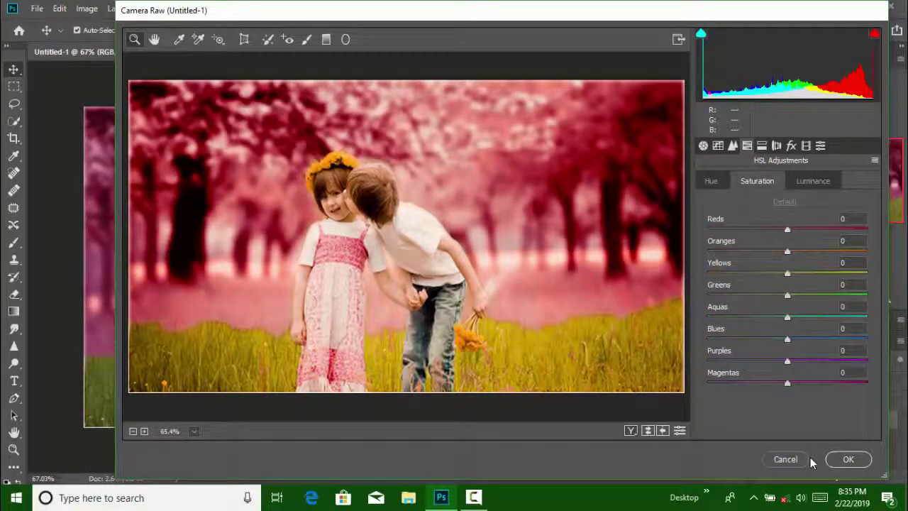
pyautogui.moveTo(787, 273)
pyautogui.mouseDown()
pyautogui.moveTo(719, 273)
pyautogui.moveTo(819, 273)
pyautogui.moveTo(758, 273)
pyautogui.moveTo(784, 273)
pyautogui.moveTo(783, 295)
pyautogui.moveTo(754, 295)
pyautogui.moveTo(813, 295)
pyautogui.moveTo(762, 273)
pyautogui.moveTo(727, 273)
pyautogui.moveTo(786, 273)
pyautogui.mouseUp()
pyautogui.click(813, 181)
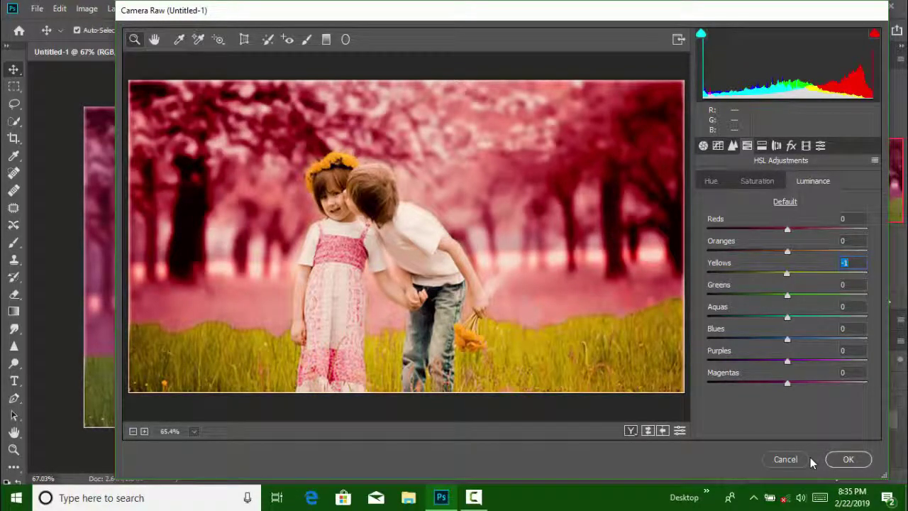
# - Add a Highlight Priority post-crop vignette with an amount of -18 and apply the Camera Raw adjustments to the photo
pyautogui.click(776, 146)
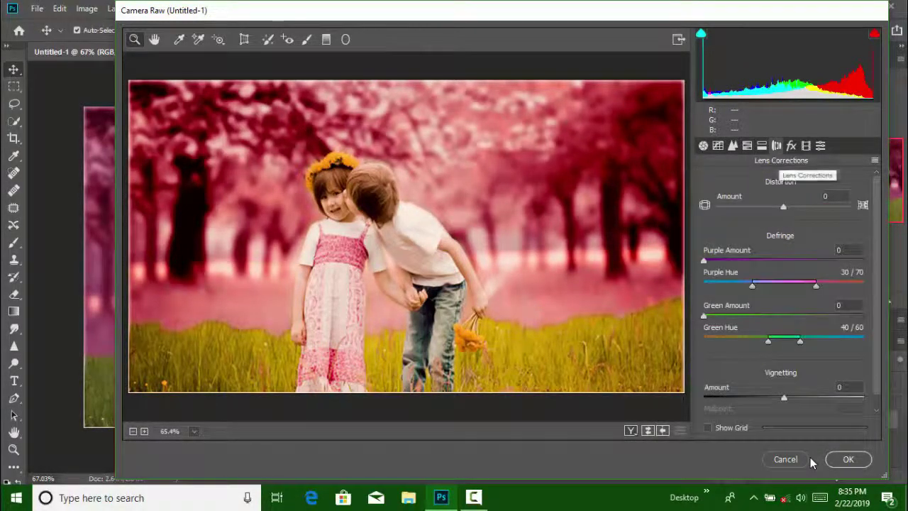
pyautogui.click(791, 146)
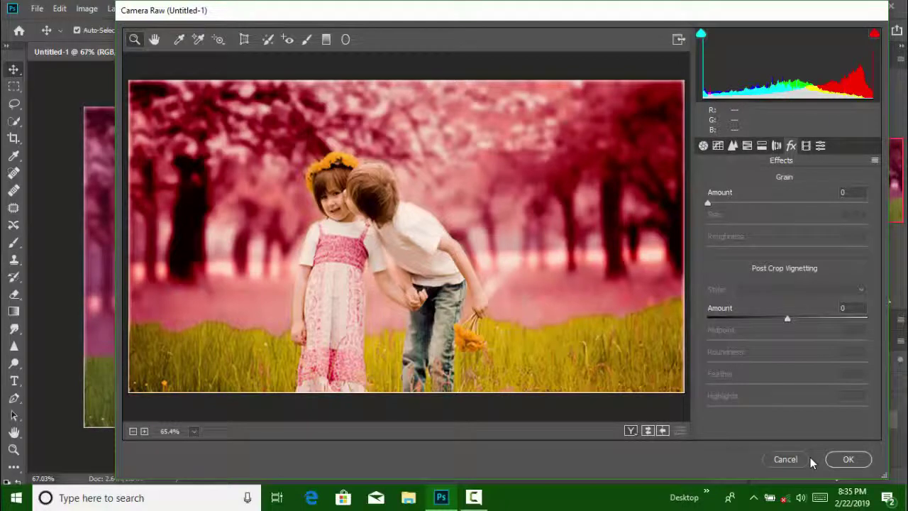
pyautogui.write('-18')
pyautogui.press('Return')
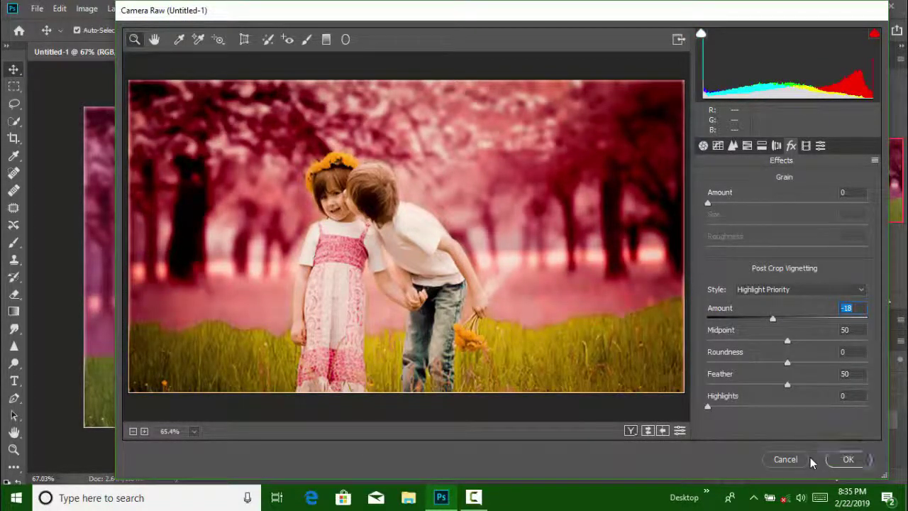
pyautogui.press('Return')
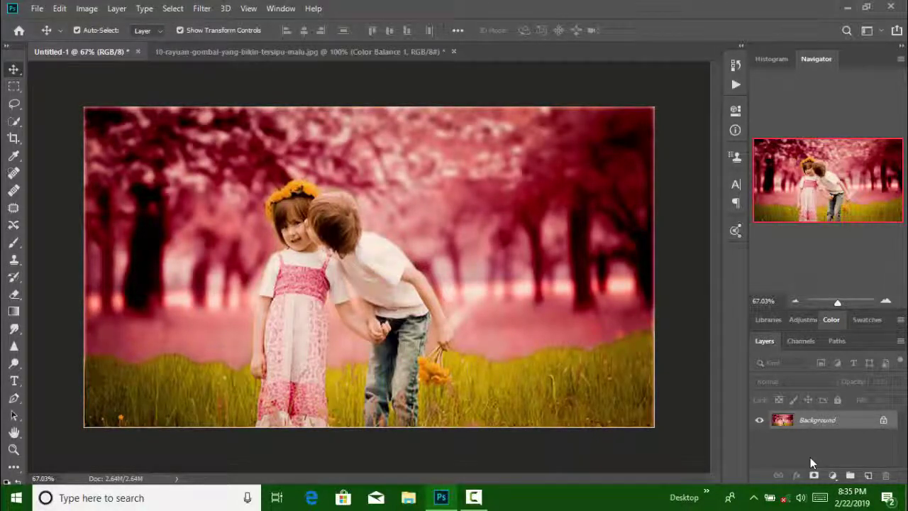
# - Create a new empty layer above the Background and ready the Brush tool with the Soft Round preset
pyautogui.hotkey('ctrl', 'shift', 'alt', 'n')
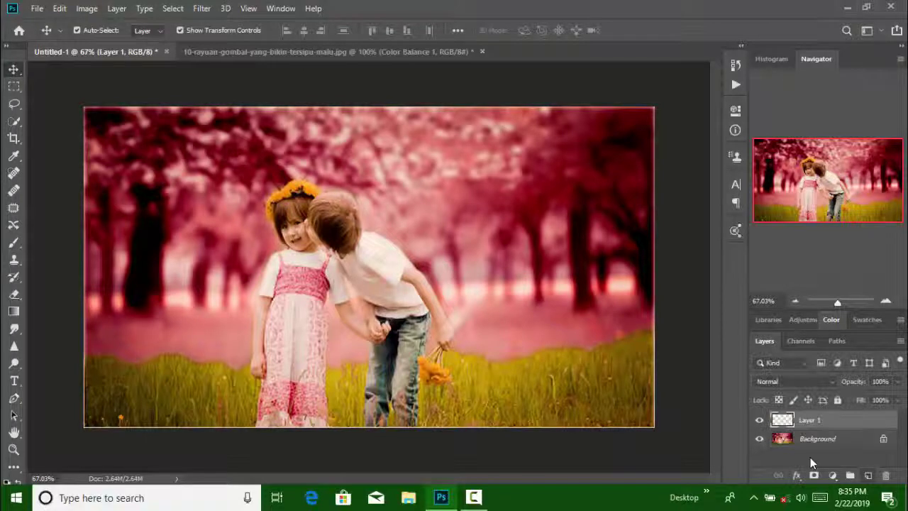
pyautogui.press('w')
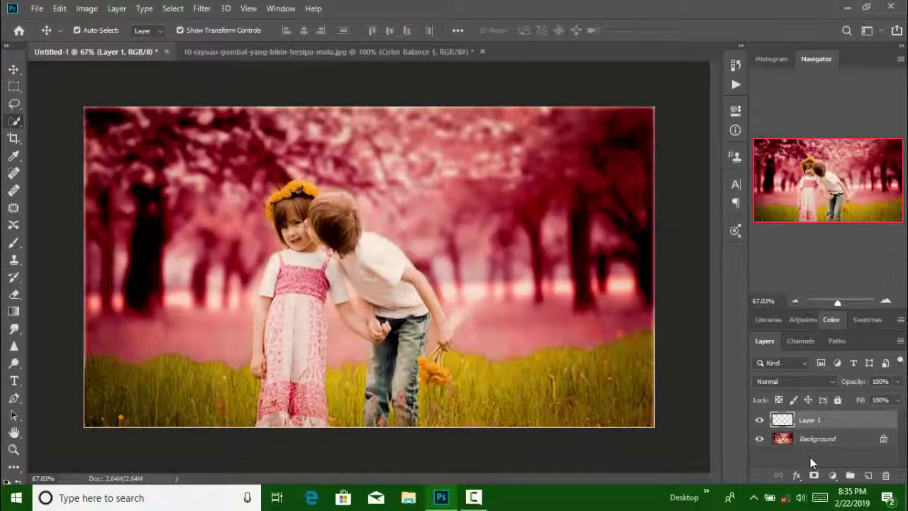
pyautogui.press('b')
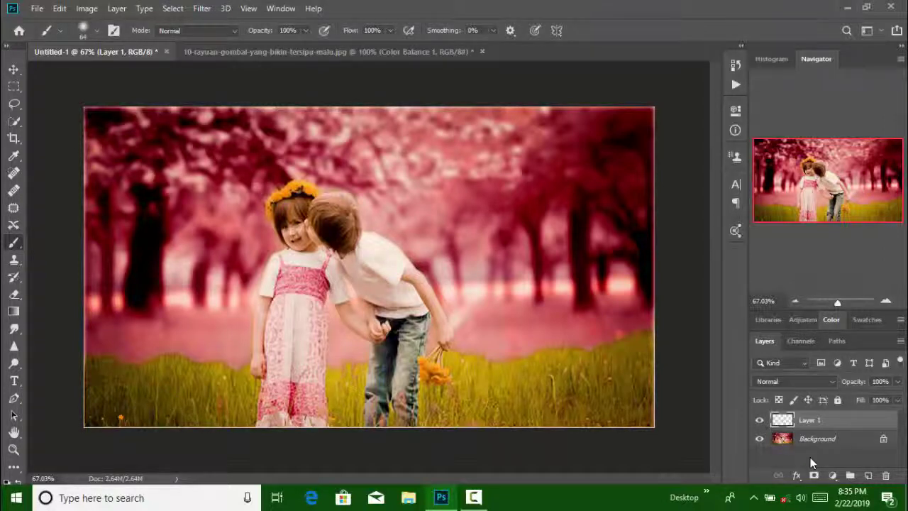
pyautogui.press('Return')
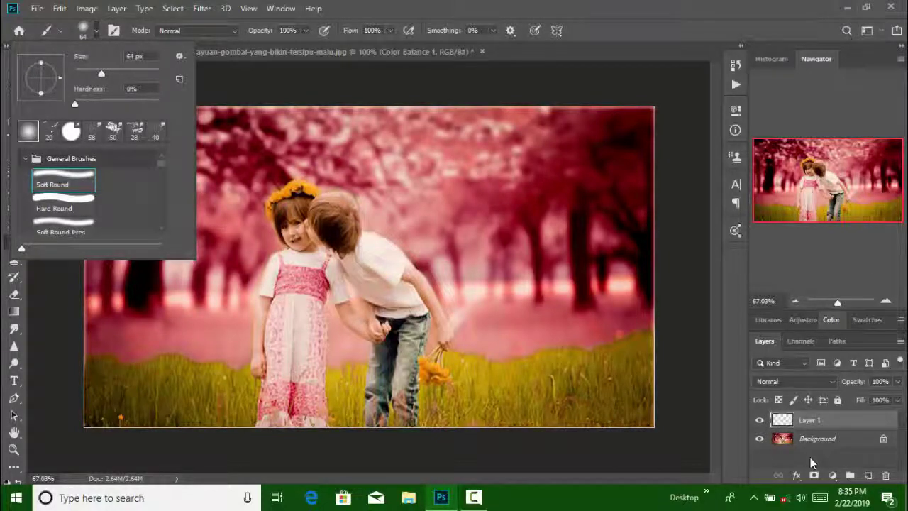
pyautogui.press('Return')
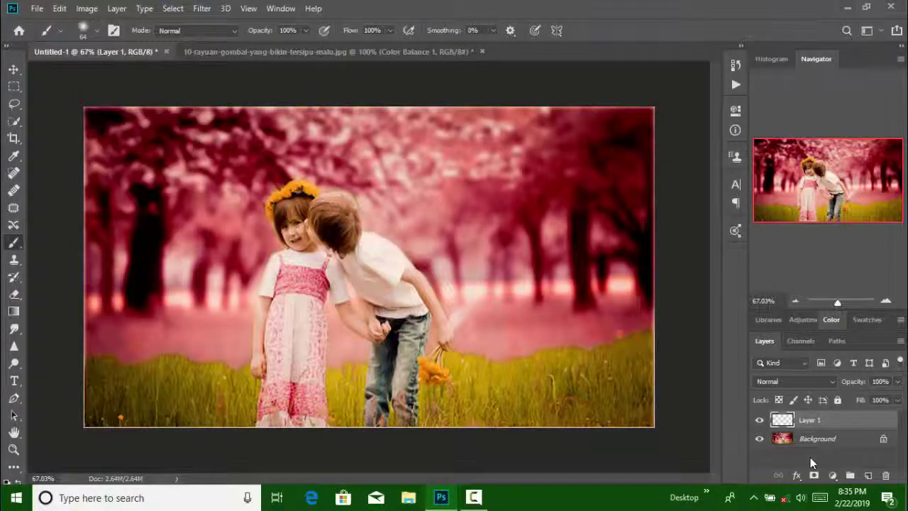
# - Try a single gray brush dab beside the boy's neck and undo it
pyautogui.click(366, 230)
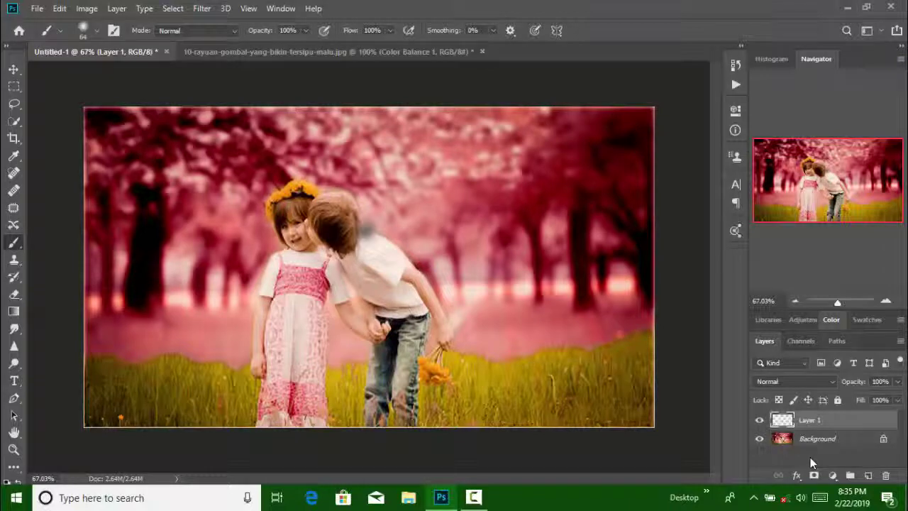
pyautogui.click(831, 319)
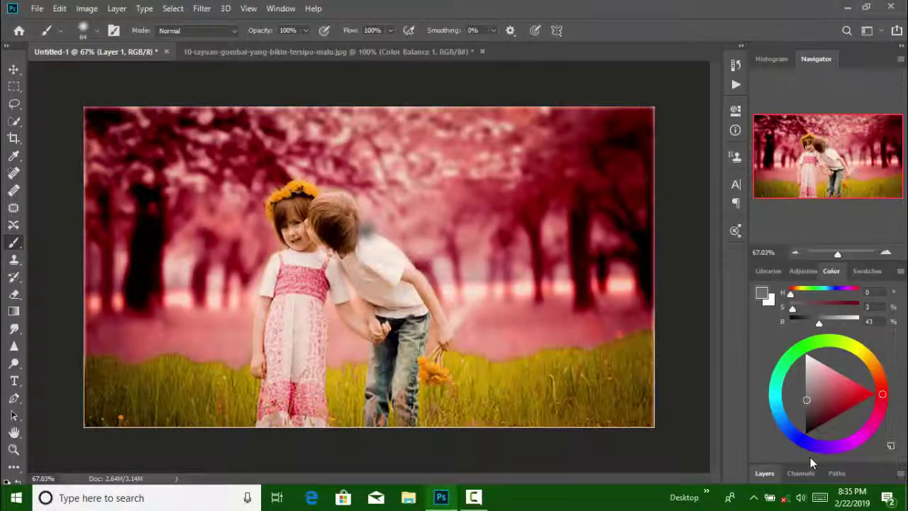
pyautogui.hotkey('ctrl', 'z')
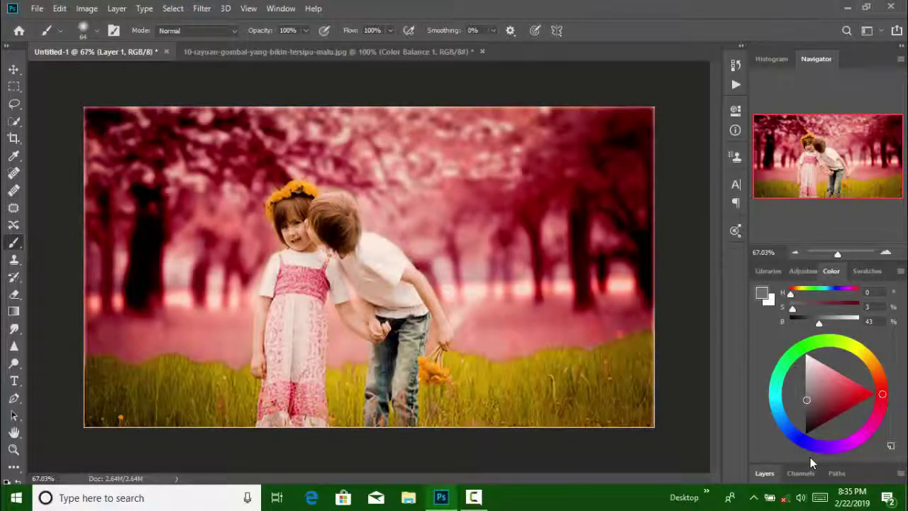
# - Set the foreground color to near-white fefafa and paint one soft dab over the boy's shirt on the new layer
pyautogui.click(761, 292)
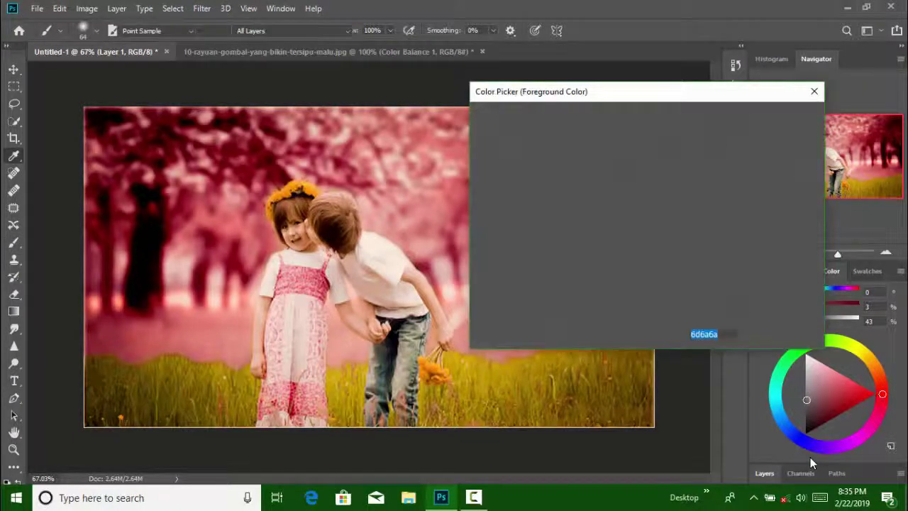
pyautogui.write('ffffff')
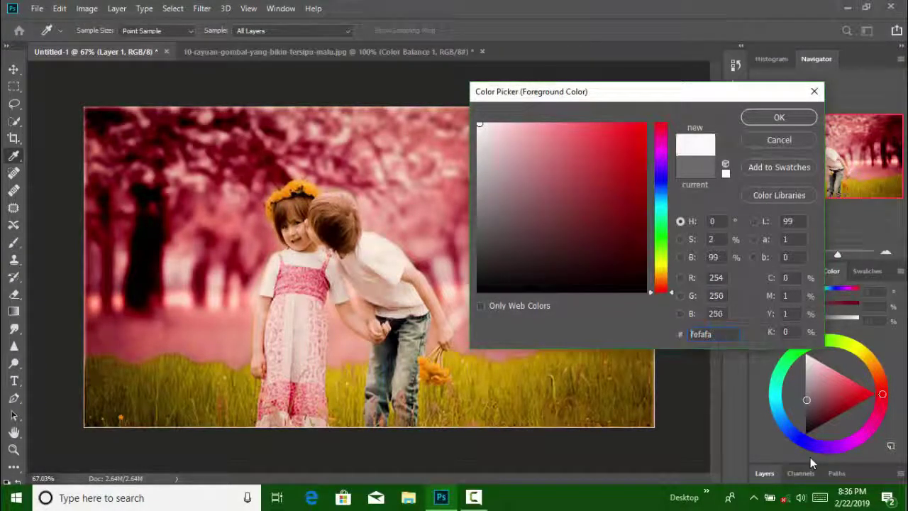
pyautogui.press('Return')
pyautogui.press('b')
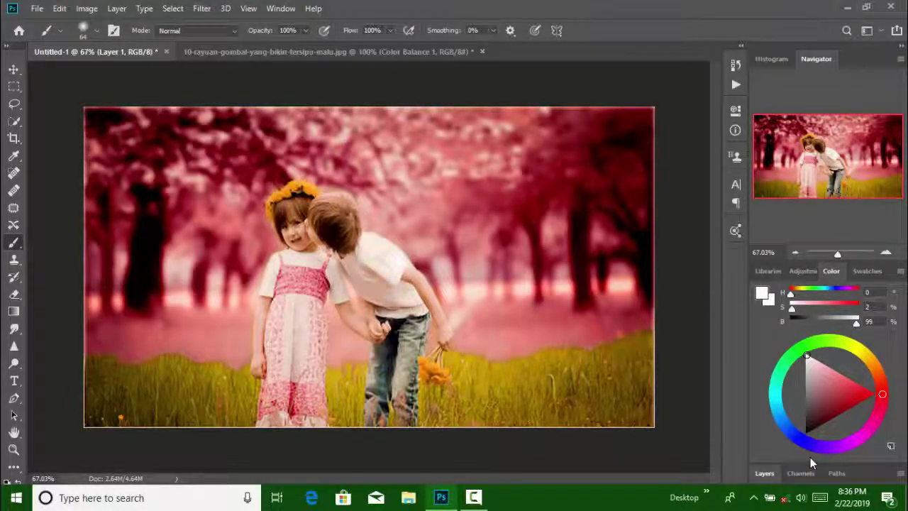
pyautogui.click(764, 473)
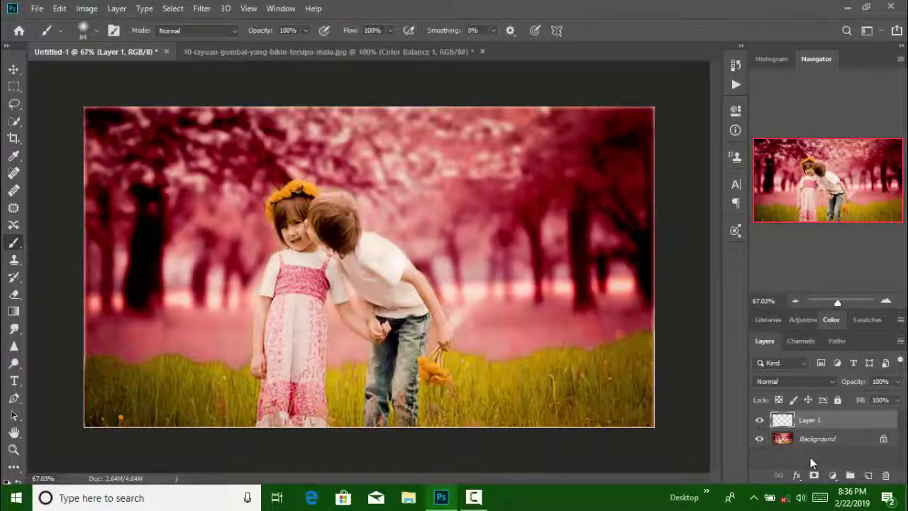
# - Transform the white dab into a large glow, about 1171% wide and 1075% high, in the upper-right part of the photo
pyautogui.press('v')
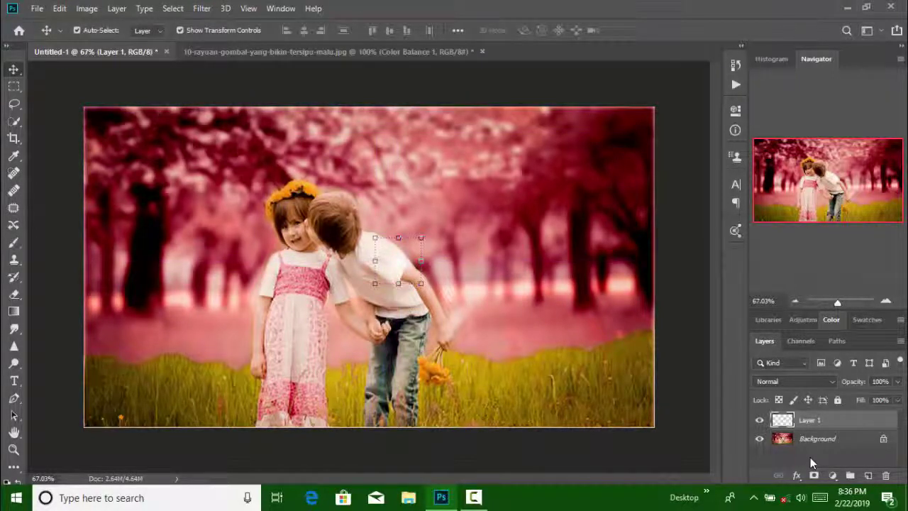
pyautogui.moveTo(421, 283); pyautogui.dragTo(681, 504)
pyautogui.moveTo(516, 297); pyautogui.dragTo(523, 137)
pyautogui.moveTo(682, 342); pyautogui.dragTo(823, 467)
pyautogui.moveTo(520, 315); pyautogui.dragTo(424, 220)
pyautogui.moveTo(704, 386); pyautogui.dragTo(811, 465)
pyautogui.moveTo(526, 293); pyautogui.dragTo(526, 195)
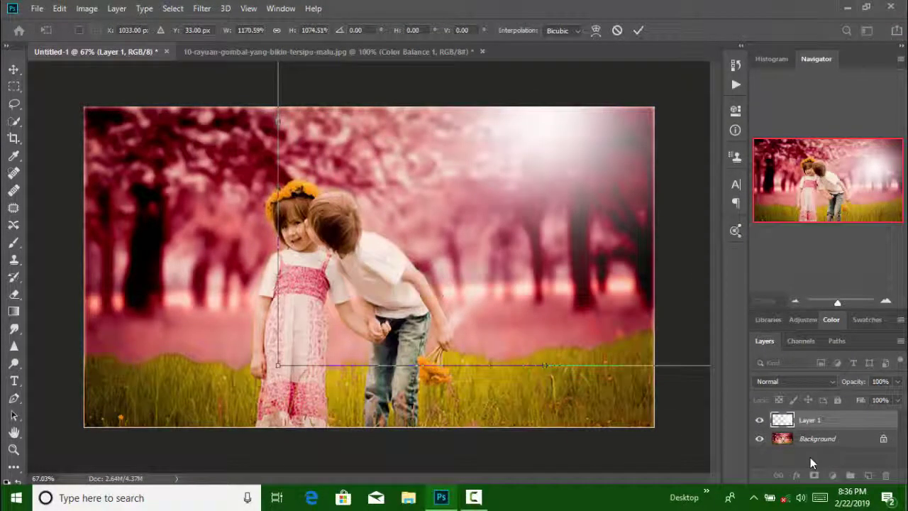
# - Try shrinking the glow to about 938% wide and 791% high and placing it above the children at the photo's upper edge
pyautogui.moveTo(278, 366); pyautogui.dragTo(330, 360)
pyautogui.moveTo(475, 245); pyautogui.dragTo(439, 254)
pyautogui.moveTo(515, 361); pyautogui.dragTo(440, 357)
pyautogui.moveTo(496, 198); pyautogui.dragTo(345, 254)
pyautogui.moveTo(600, 361); pyautogui.dragTo(549, 237)
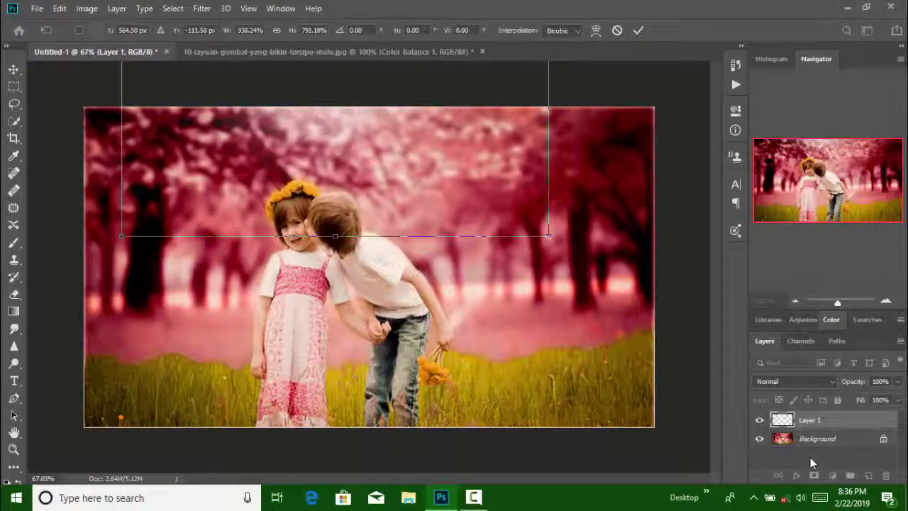
# - Stretch the glow to about 1860% wide and 1150% high, place it centrally over the photo's upper edge, and apply the transform
pyautogui.moveTo(493, 187); pyautogui.dragTo(710, 200)
pyautogui.moveTo(672, 174); pyautogui.dragTo(680, 180)
pyautogui.moveTo(361, 243)
pyautogui.mouseDown()
pyautogui.moveTo(340, 268)
pyautogui.moveTo(450, 226)
pyautogui.moveTo(355, 275)
pyautogui.moveTo(280, 344)
pyautogui.moveTo(323, 319)
pyautogui.moveTo(461, 274)
pyautogui.moveTo(341, 190)
pyautogui.moveTo(368, 267)
pyautogui.mouseUp()
pyautogui.moveTo(470, 215); pyautogui.dragTo(511, 220)
pyautogui.moveTo(412, 266); pyautogui.dragTo(140, 407)
pyautogui.moveTo(510, 275); pyautogui.dragTo(673, 202)
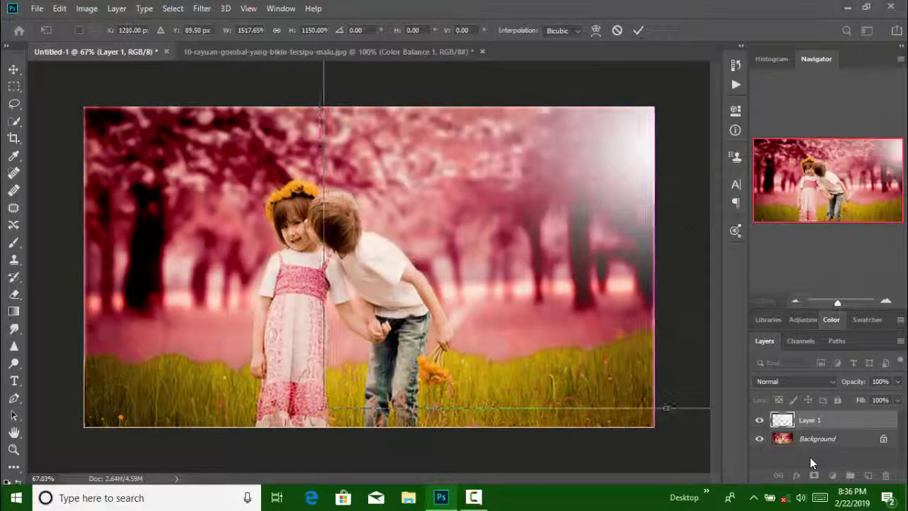
pyautogui.moveTo(324, 147); pyautogui.dragTo(168, 87)
pyautogui.moveTo(544, 274); pyautogui.dragTo(672, 170)
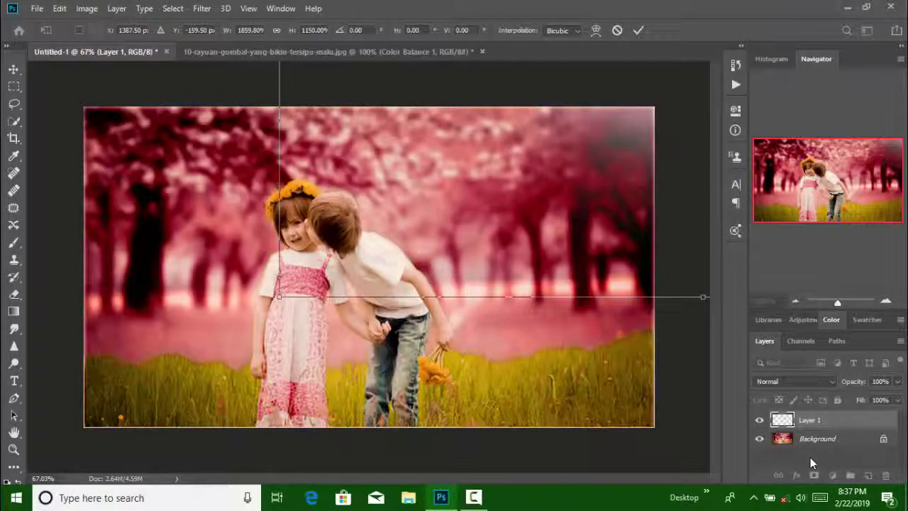
pyautogui.moveTo(625, 259)
pyautogui.mouseDown()
pyautogui.moveTo(664, 280)
pyautogui.moveTo(453, 253)
pyautogui.moveTo(393, 228)
pyautogui.moveTo(165, 288)
pyautogui.moveTo(353, 239)
pyautogui.moveTo(373, 180)
pyautogui.moveTo(373, 190)
pyautogui.mouseUp()
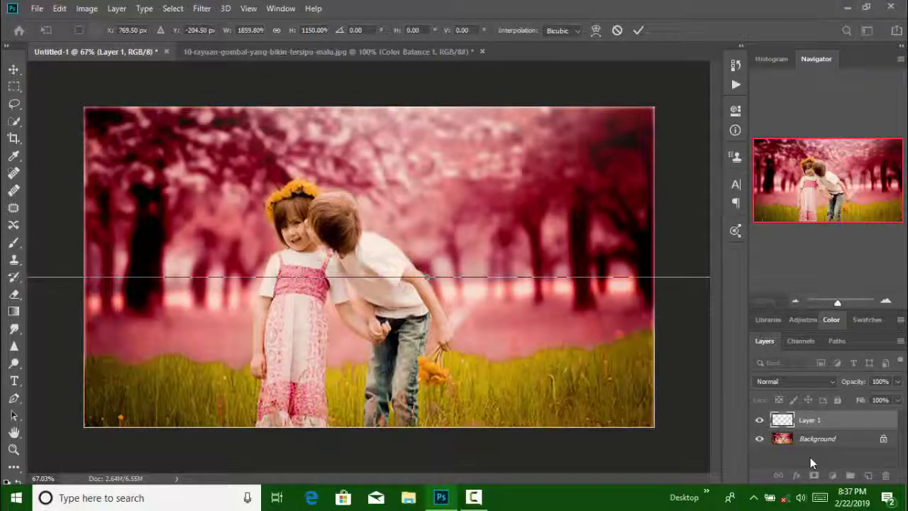
pyautogui.press('Return')
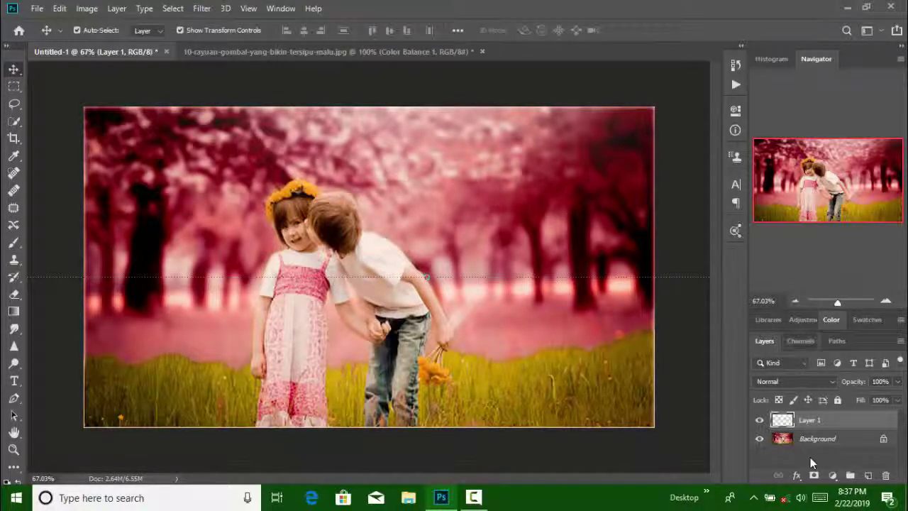
# - Make the Background layer active for editing beneath the white glow layer
pyautogui.hotkey('alt', '[')
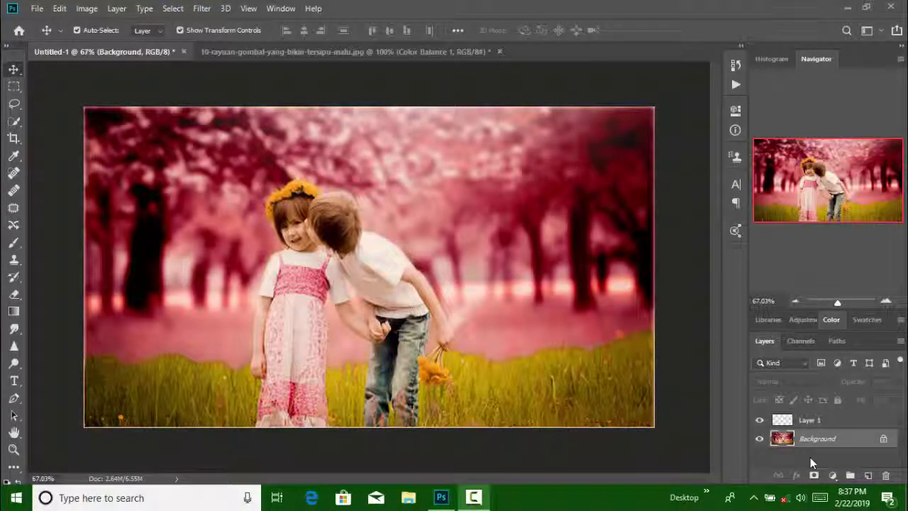
pyautogui.press('F10')
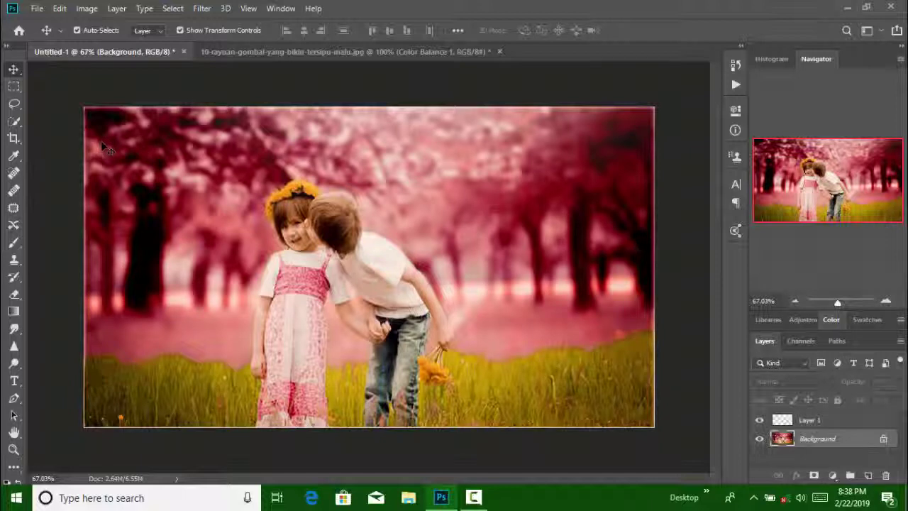
pyautogui.click(202, 9)
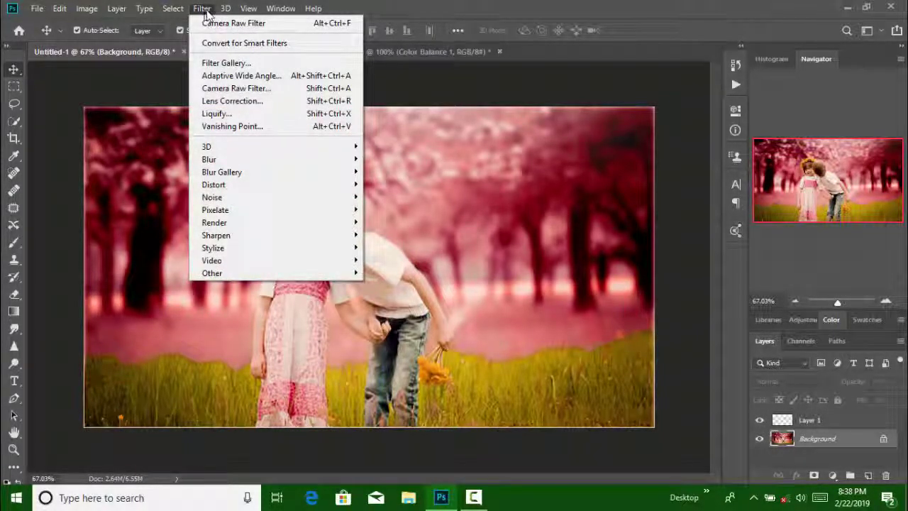
pyautogui.click(207, 14)
# - Try filling a rectangular selection around the children on the Background layer with 50% Gray, and clear the selection
pyautogui.click(13, 86)
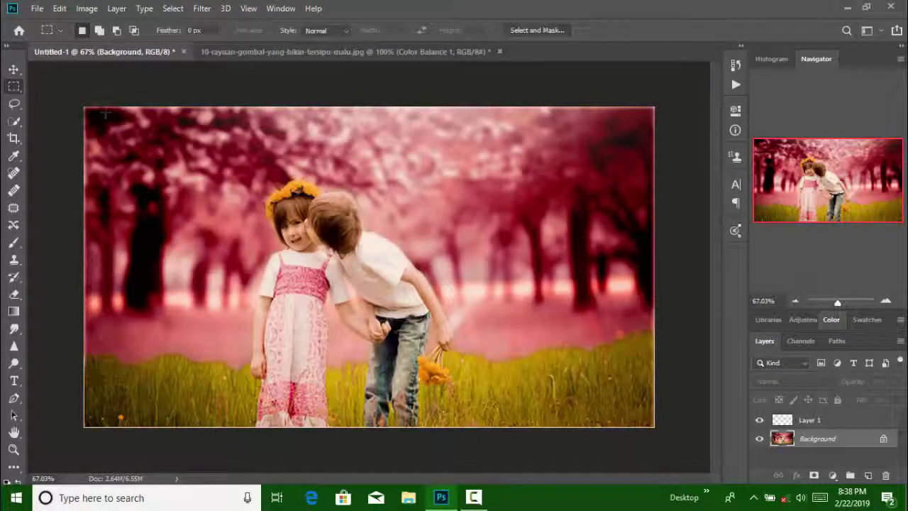
pyautogui.moveTo(198, 139); pyautogui.dragTo(567, 419)
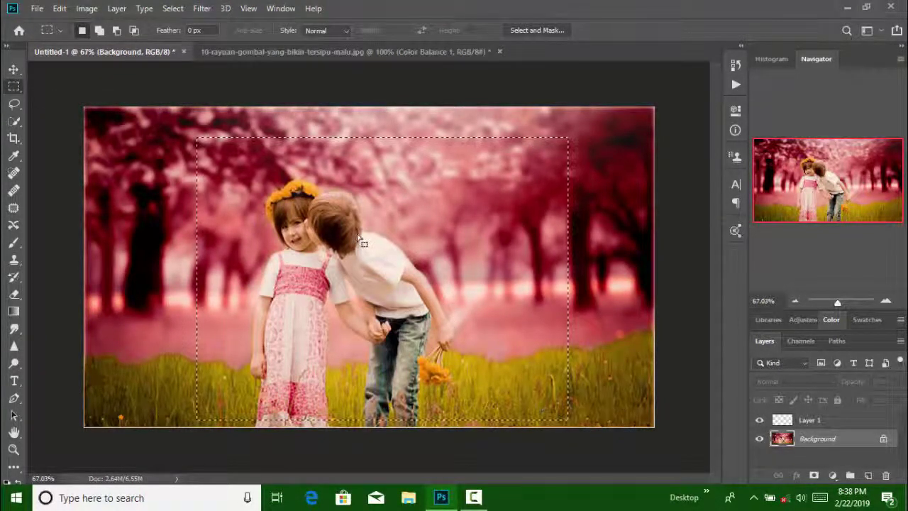
pyautogui.rightClick(358, 235)
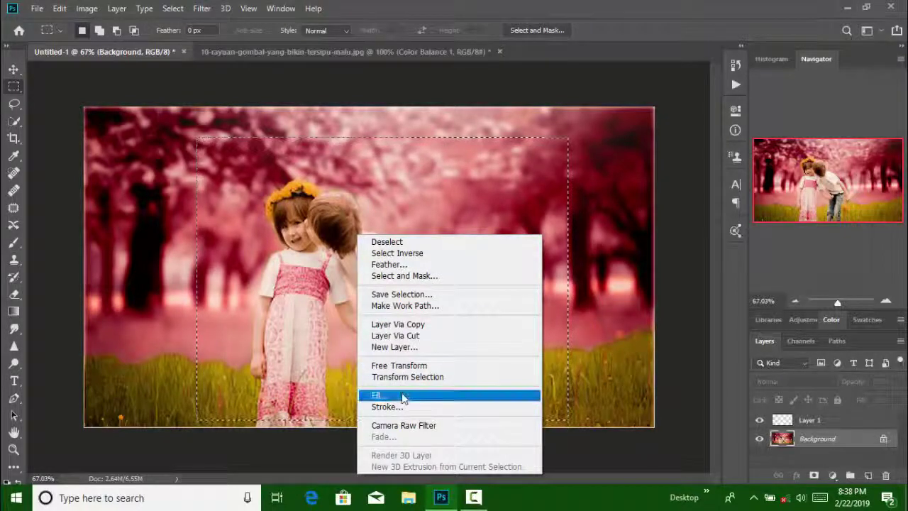
pyautogui.click(401, 392)
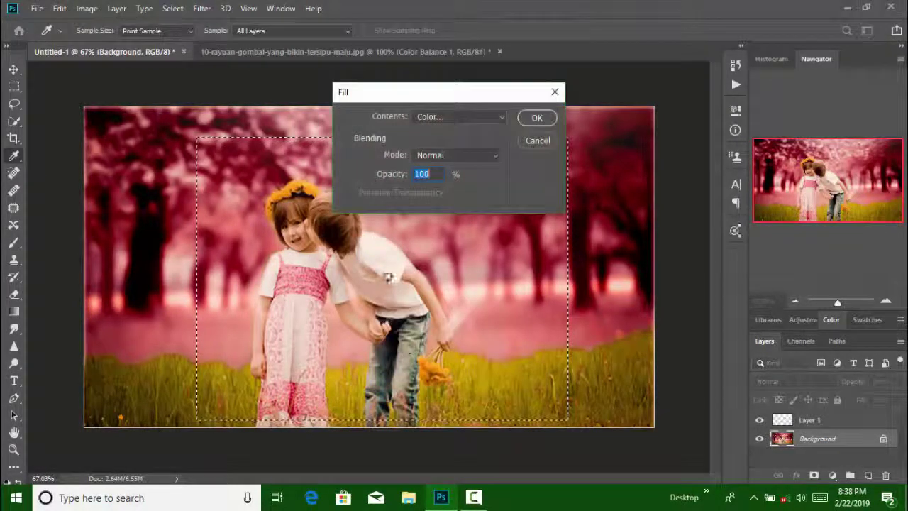
pyautogui.click(488, 116)
pyautogui.click(473, 232)
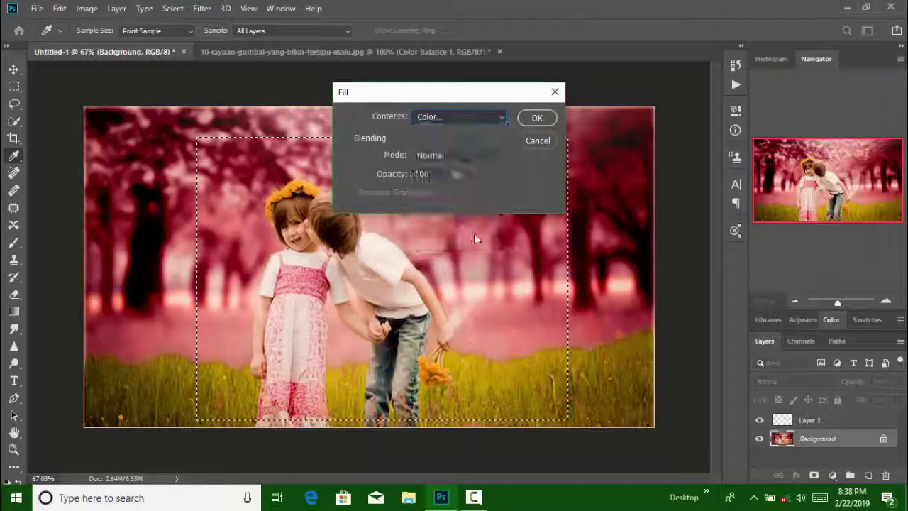
pyautogui.click(532, 119)
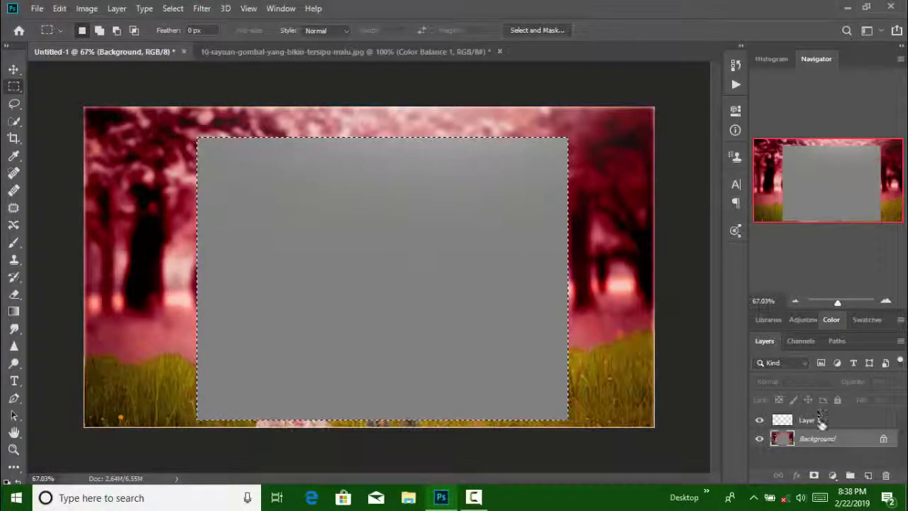
pyautogui.hotkey('ctrl', 'z')
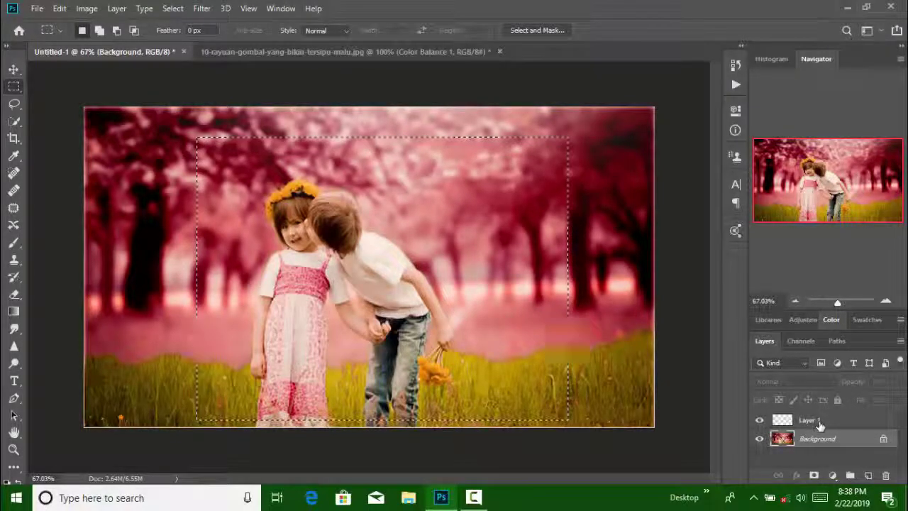
pyautogui.hotkey('ctrl', 'd')
# - Add a new layer above the Background and fill a rectangular selection around the children with 50% Gray
pyautogui.click(869, 475)
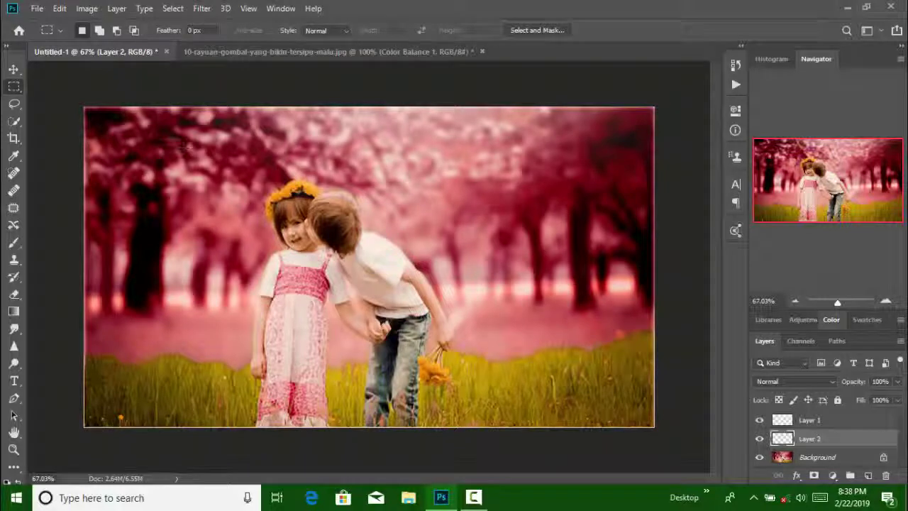
pyautogui.moveTo(172, 139); pyautogui.dragTo(520, 426)
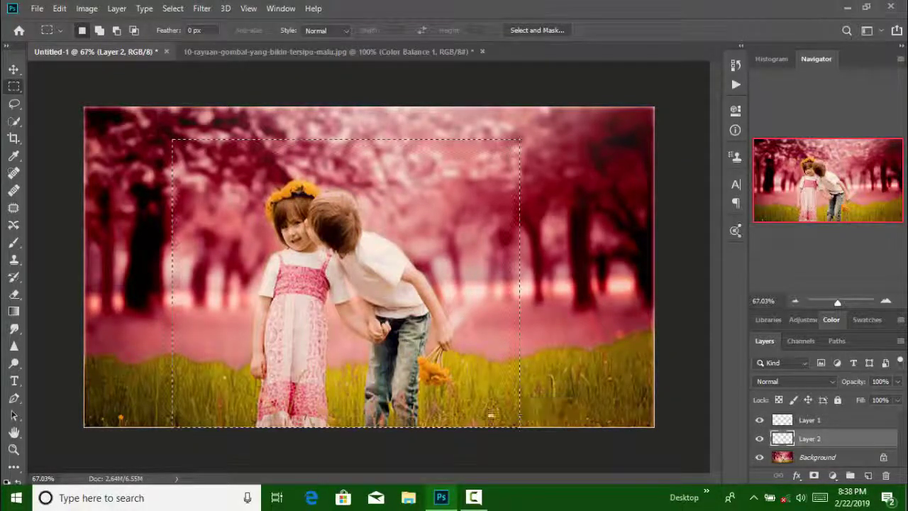
pyautogui.rightClick(274, 196)
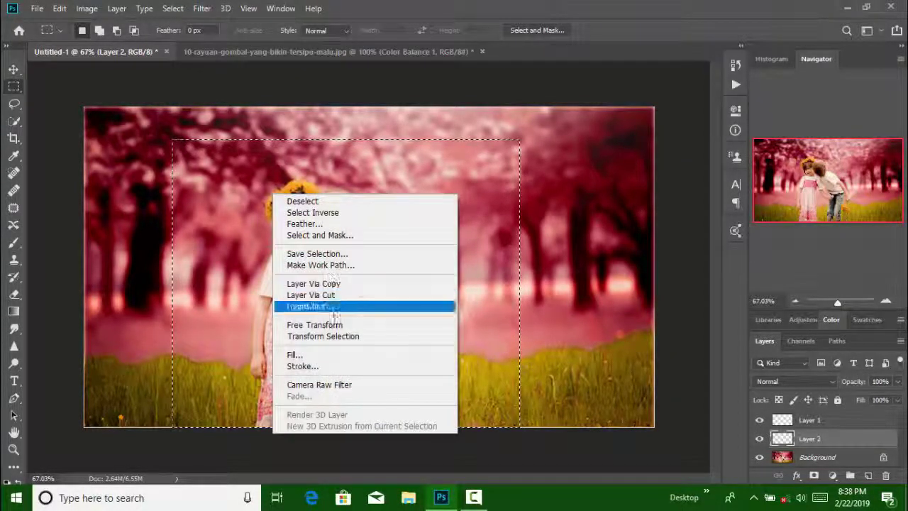
pyautogui.click(333, 354)
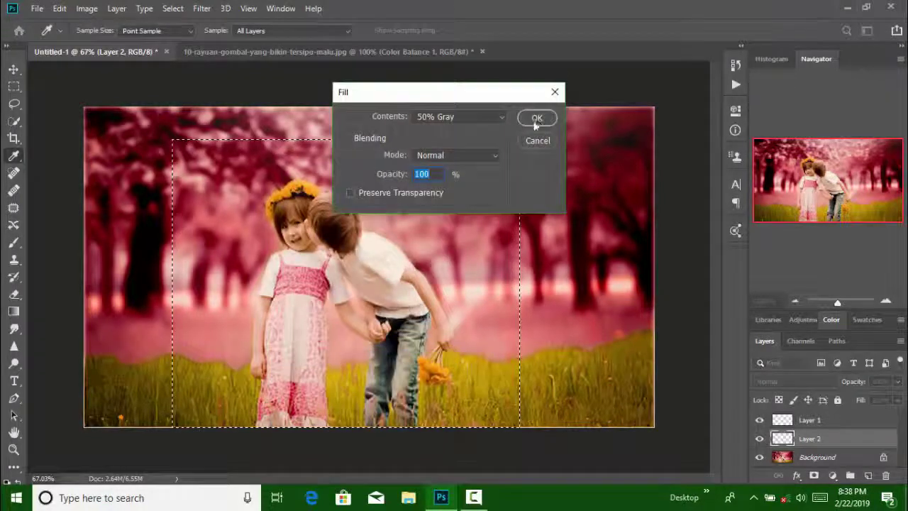
pyautogui.click(537, 118)
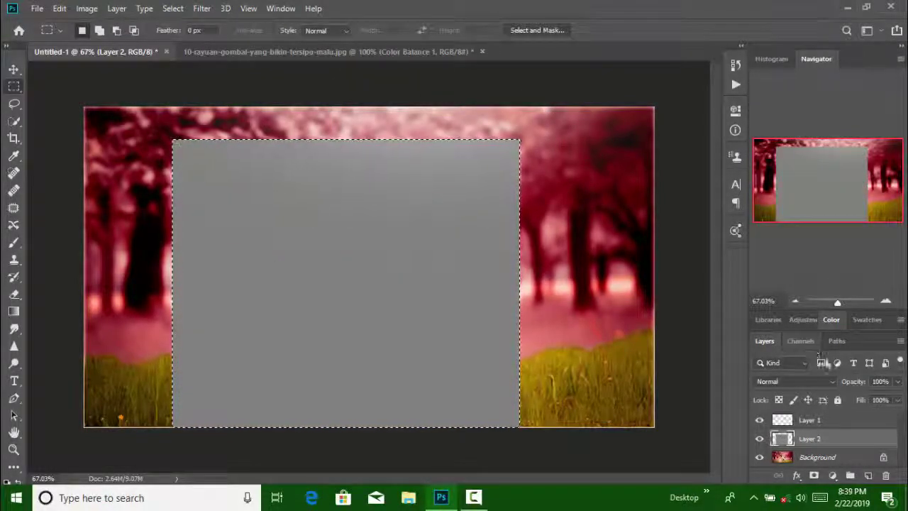
# - Set the gray layer's blend mode to Overlay and its opacity to 35%
pyautogui.click(831, 383)
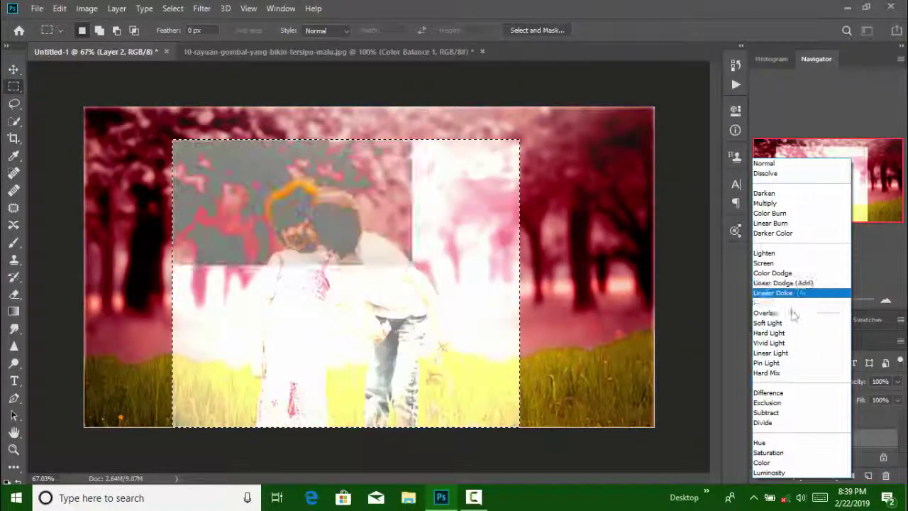
pyautogui.click(793, 315)
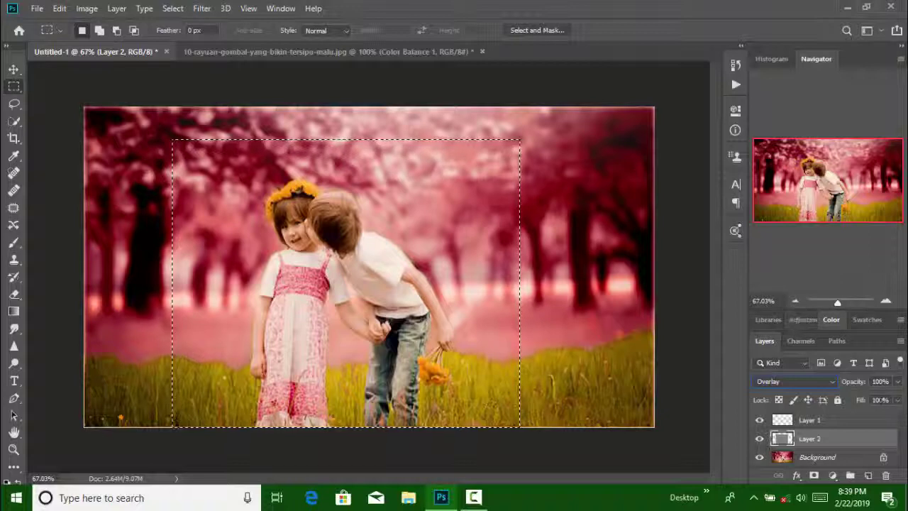
pyautogui.click(898, 382)
pyautogui.moveTo(895, 398); pyautogui.dragTo(862, 406)
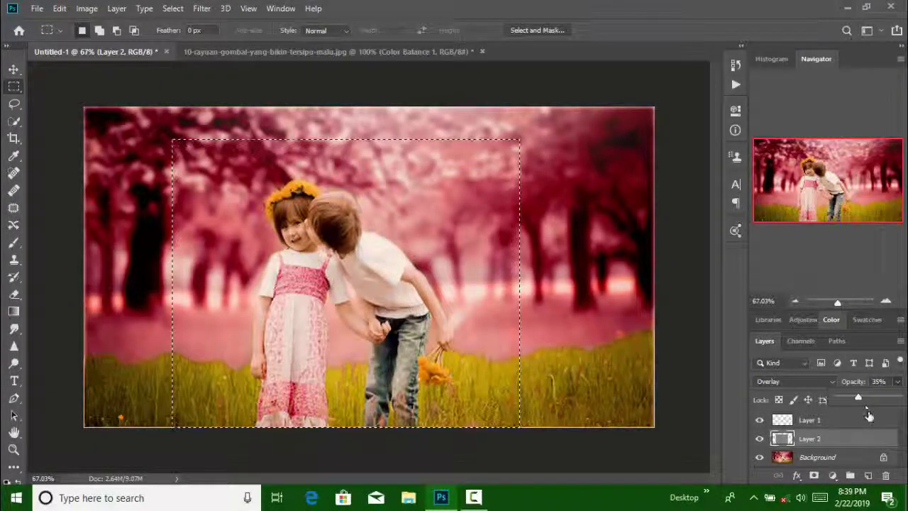
pyautogui.click(873, 419)
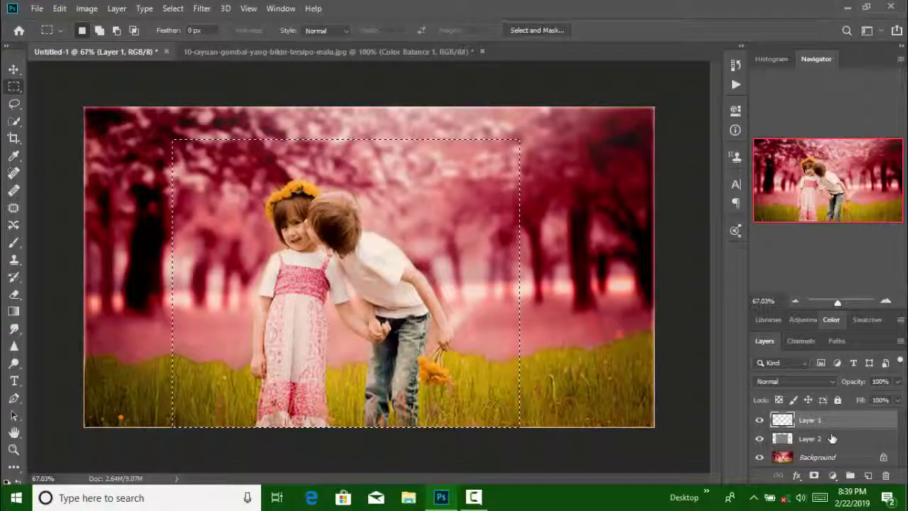
# - Set the gray Overlay layer's fill to 83% and clear the rectangular selection
pyautogui.click(858, 438)
pyautogui.click(897, 399)
pyautogui.moveTo(884, 413); pyautogui.dragTo(833, 419)
pyautogui.moveTo(895, 418); pyautogui.dragTo(894, 420)
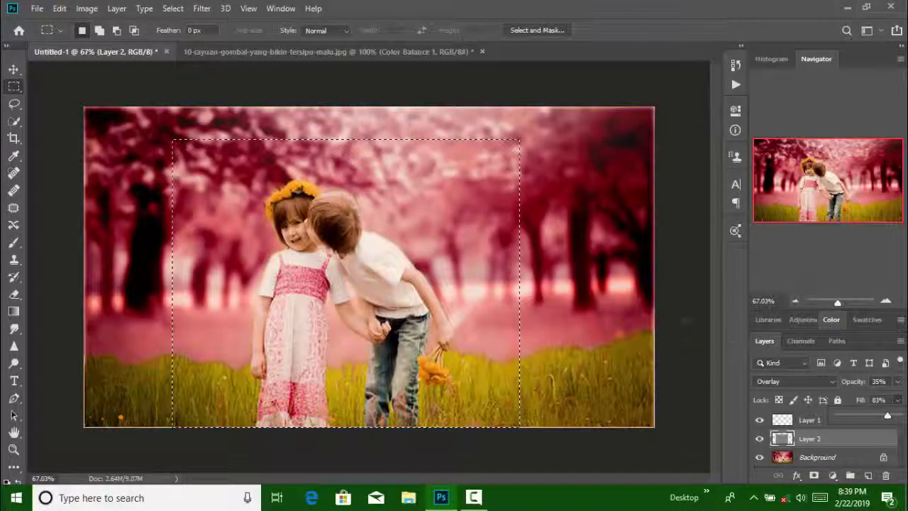
pyautogui.click(685, 318)
pyautogui.hotkey('ctrl', 'd')
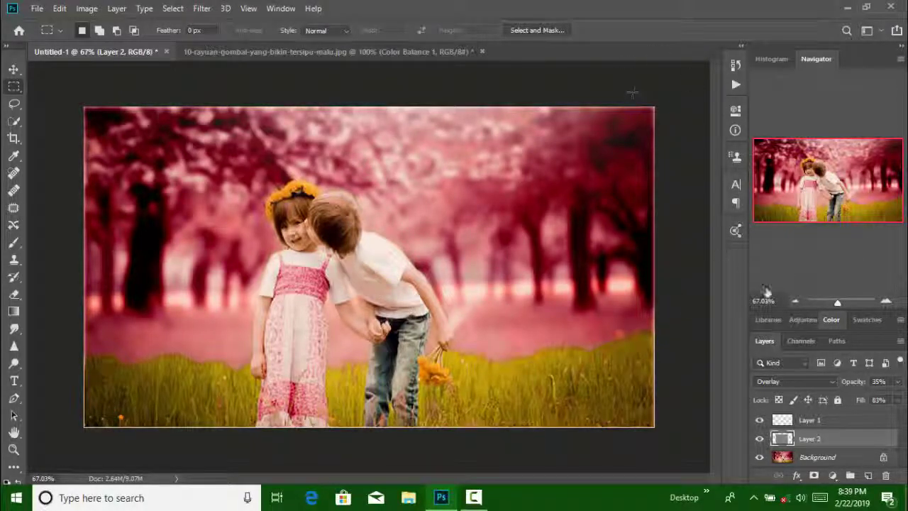
# - Add a Color Lookup adjustment layer above the gray layer and apply the Cobalt-Carmine abstract profile
pyautogui.click(833, 476)
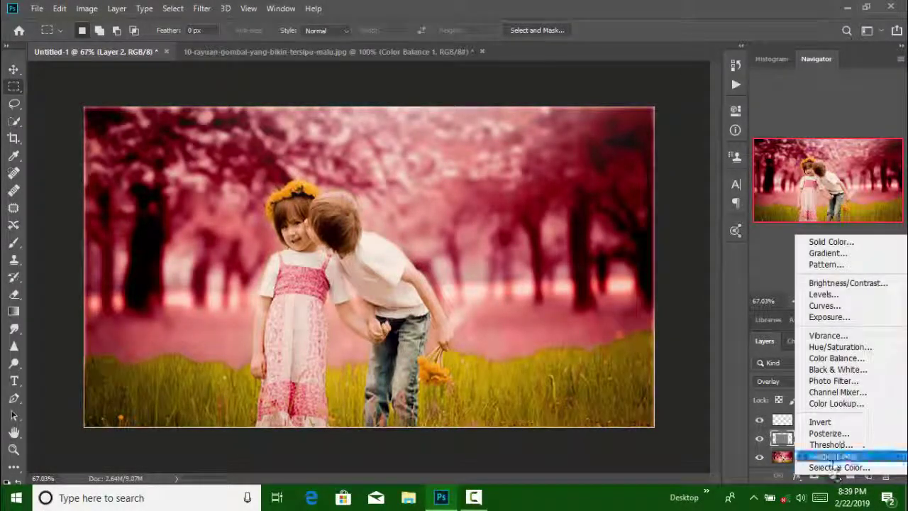
pyautogui.click(832, 404)
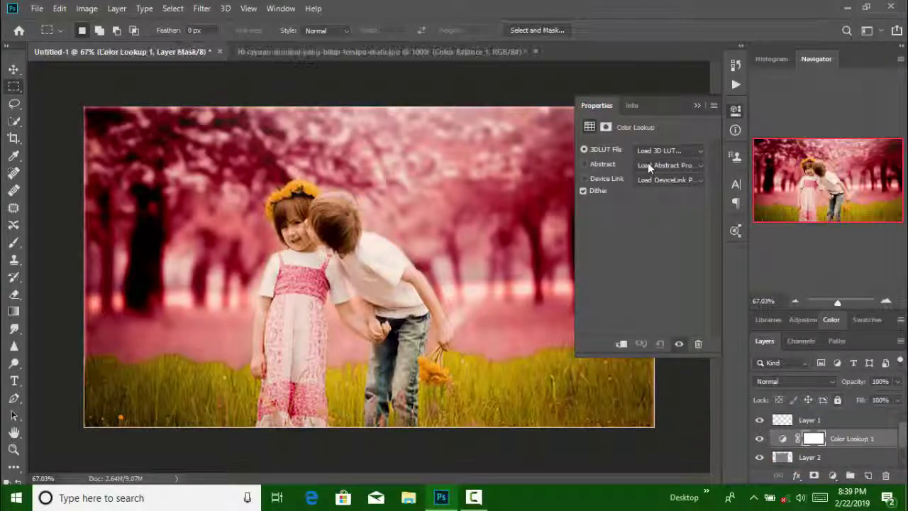
pyautogui.click(647, 164)
pyautogui.click(674, 230)
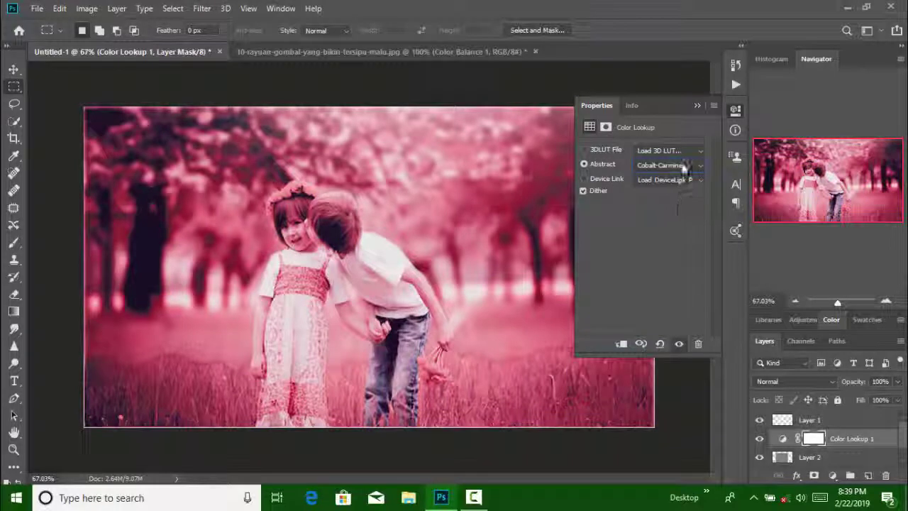
# - Try the Blacklight Poster and Green-Red abstract profiles on the Color Lookup layer
pyautogui.click(684, 166)
pyautogui.click(686, 216)
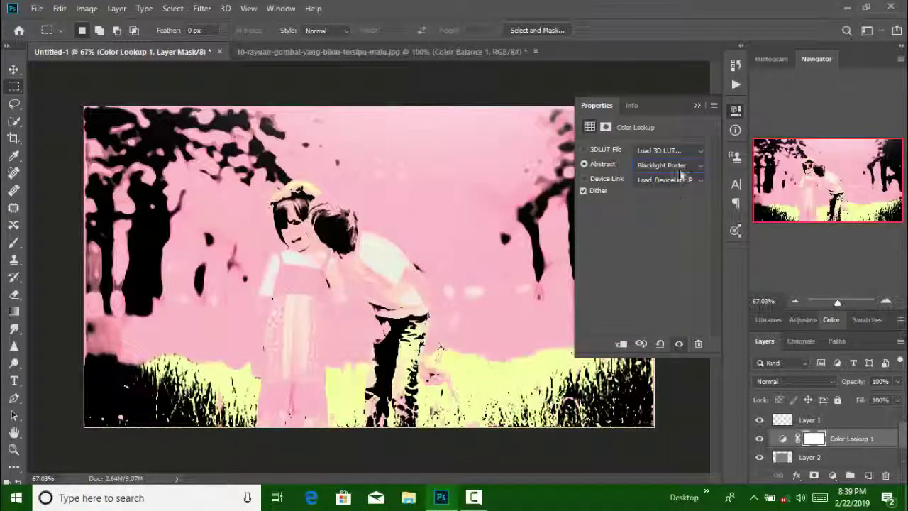
pyautogui.click(680, 166)
pyautogui.click(677, 270)
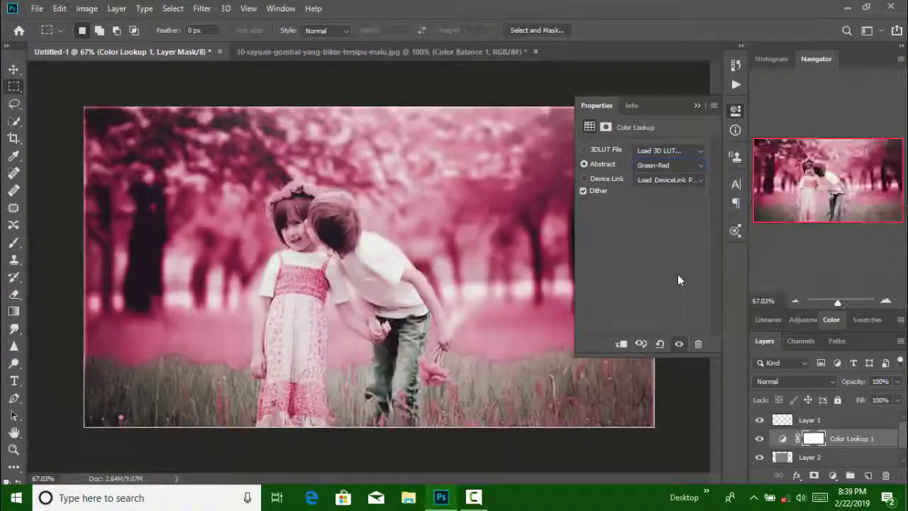
# - Close the Color Lookup properties and undo the last abstract profile changes
pyautogui.click(696, 107)
pyautogui.hotkey('ctrl', 'z')
pyautogui.hotkey('ctrl', 'z')
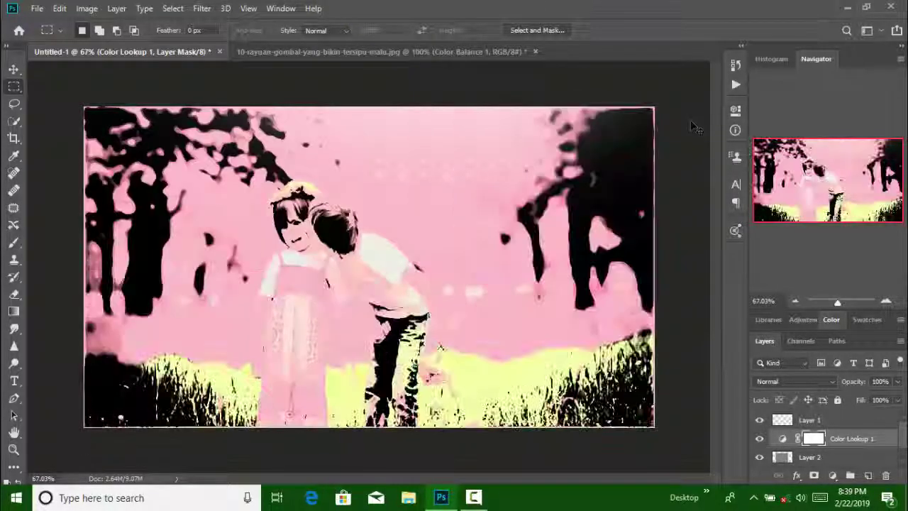